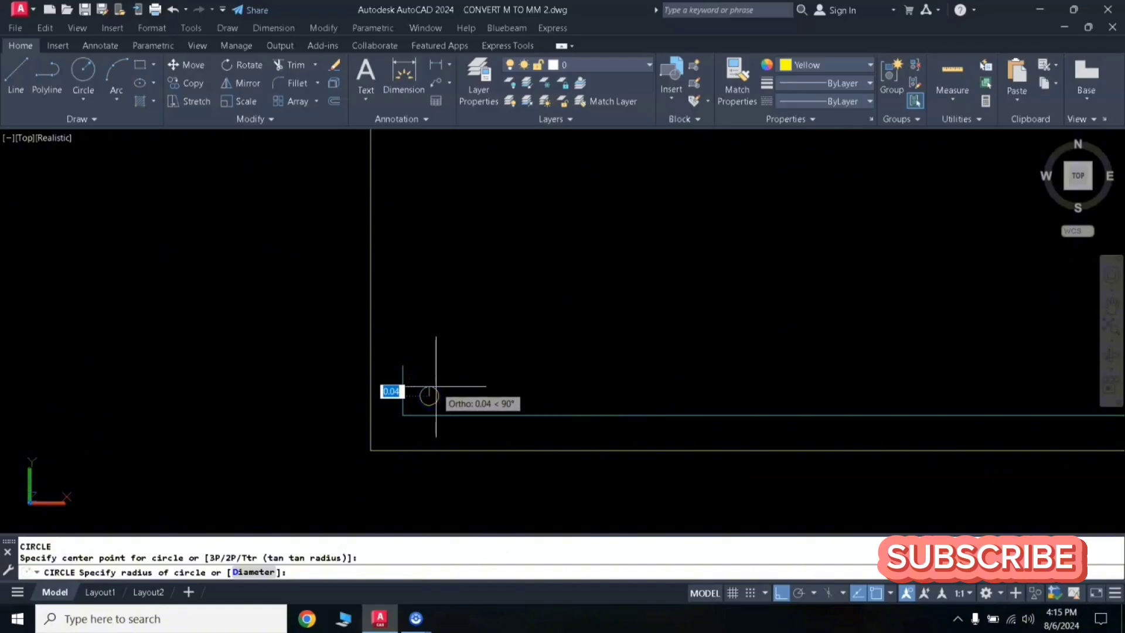
Finish the small circle beside the rebar line's left bend with a radius of about 0.04 and colour it green.
{"action": "left_click", "coordinate": [436, 387]}
{"action": "left_click", "coordinate": [453, 387]}
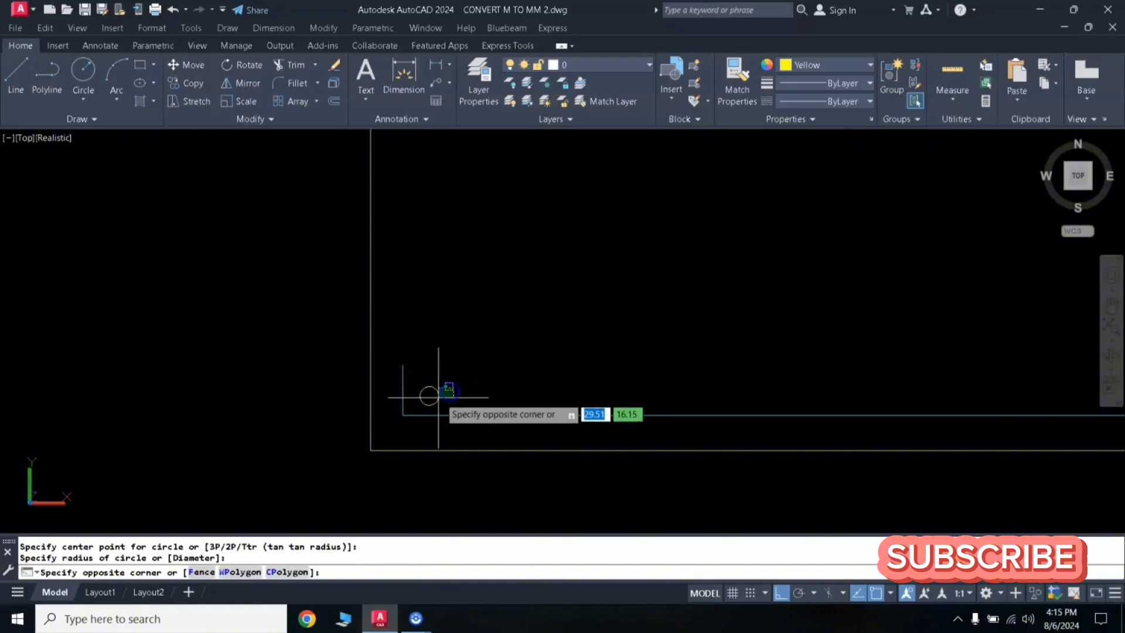
{"action": "left_click", "coordinate": [413, 406]}
{"action": "left_click", "coordinate": [843, 65]}
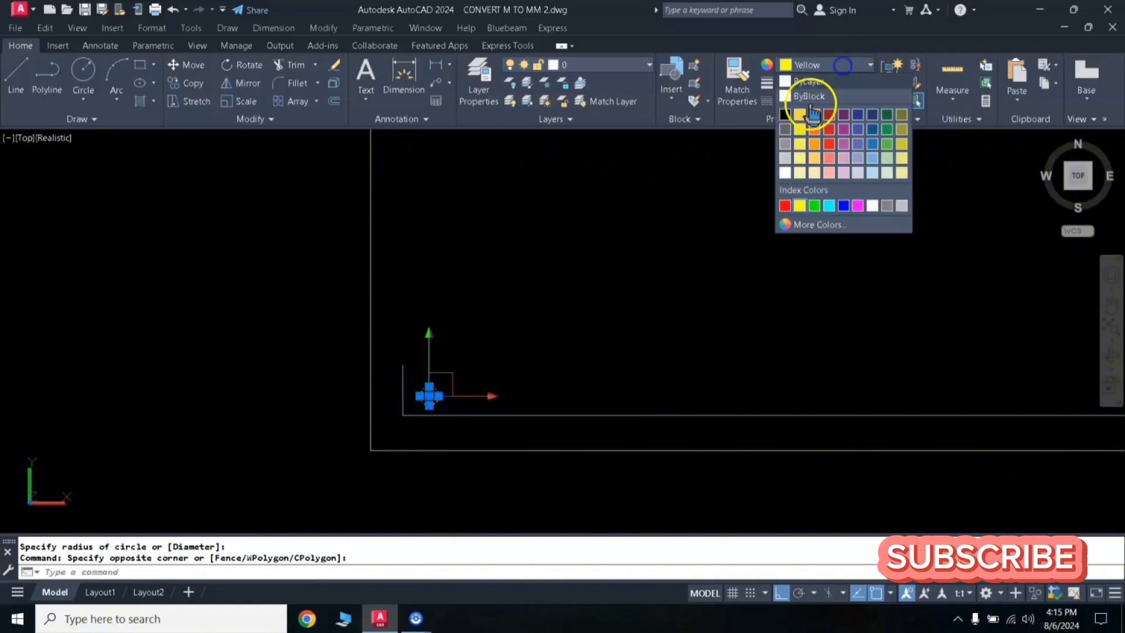
{"action": "left_click", "coordinate": [785, 205]}
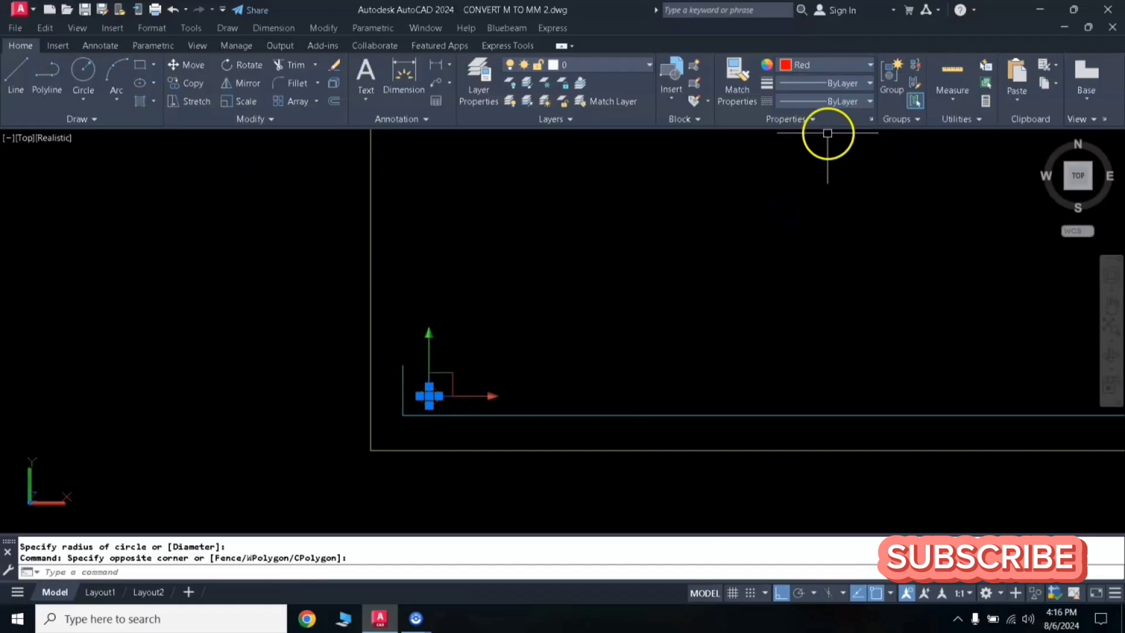
{"action": "left_click", "coordinate": [824, 66]}
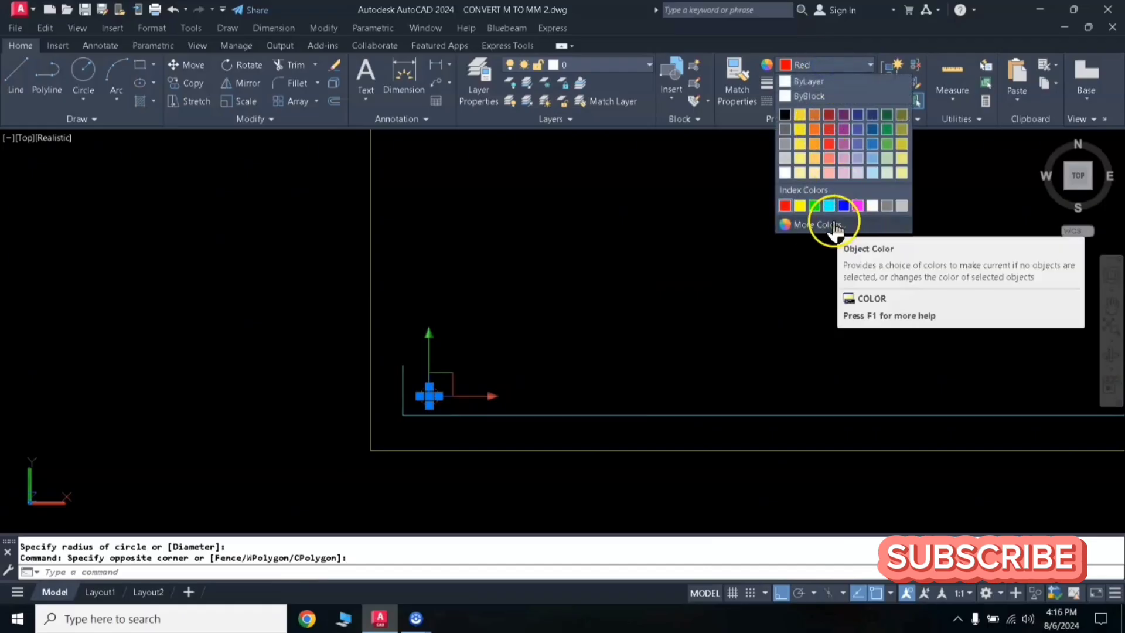
{"action": "left_click", "coordinate": [814, 205]}
{"action": "key", "text": "Escape"}
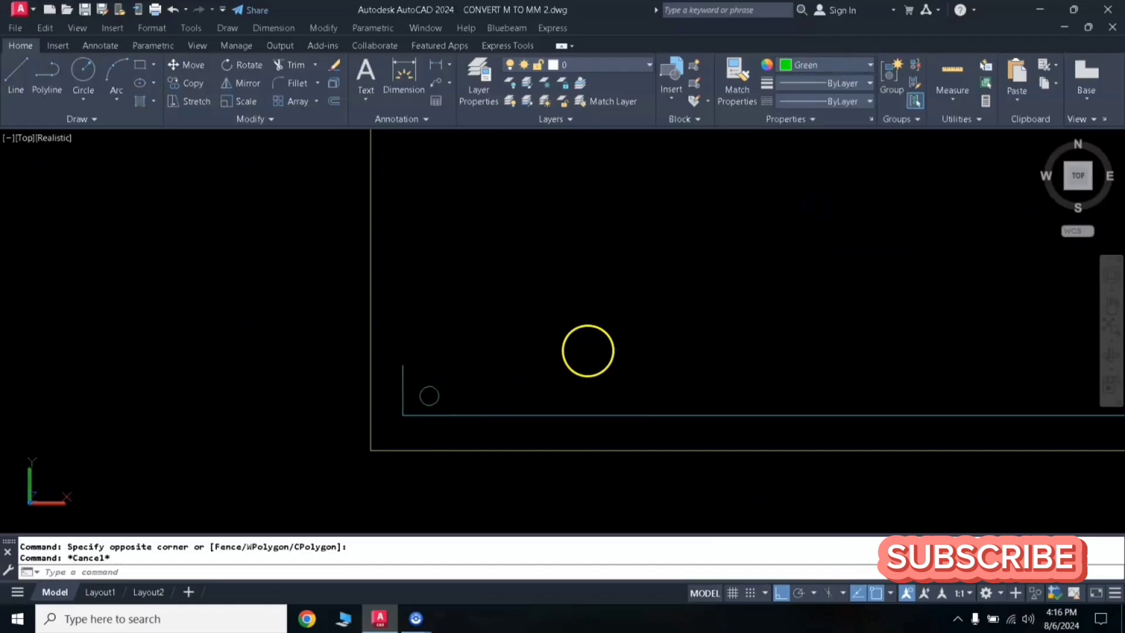
{"action": "key", "text": "Escape"}
Move the green circle into the left corner of the cyan rebar line and fill it with a solid hatch.
{"action": "left_click", "coordinate": [461, 378]}
{"action": "left_click", "coordinate": [421, 405]}
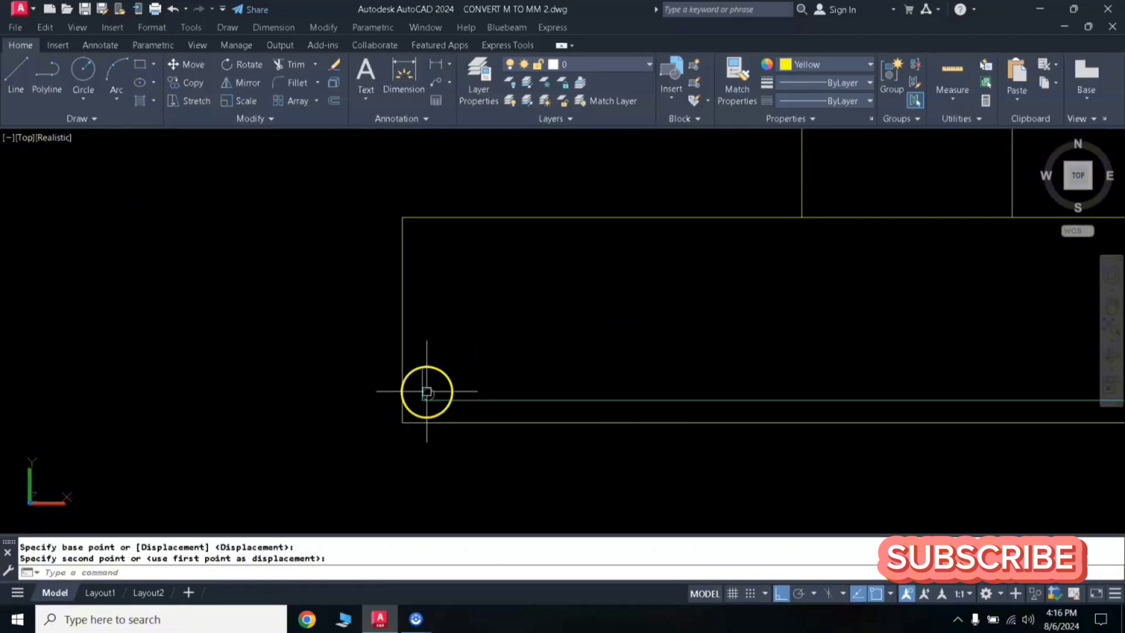
{"action": "scroll", "coordinate": [427, 392], "scroll_direction": "up", "scroll_amount": 3}
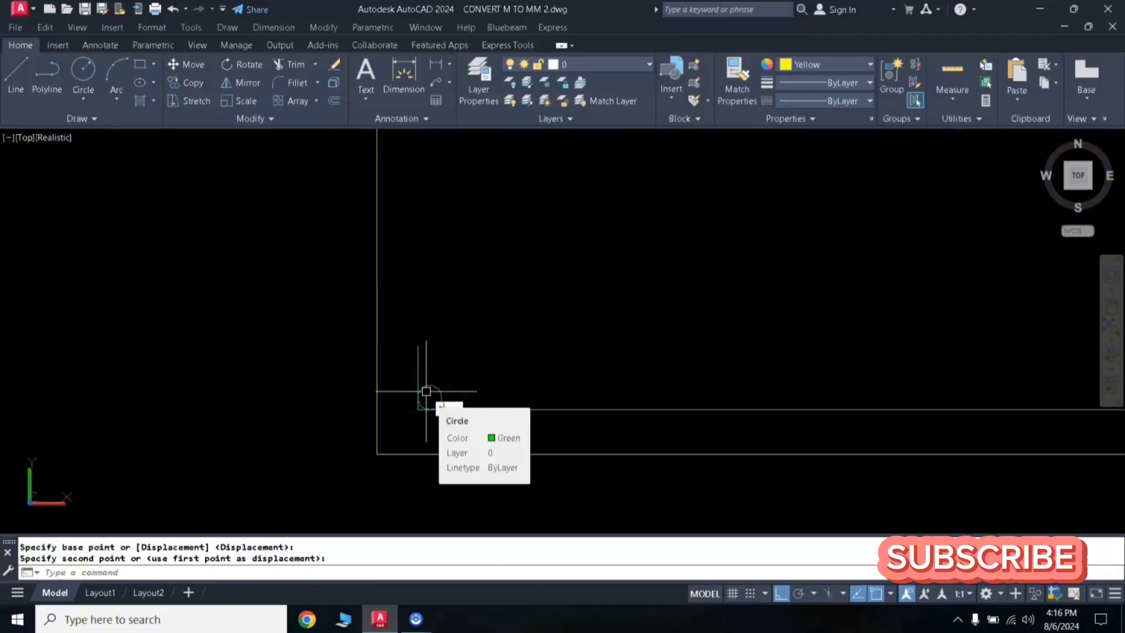
{"action": "type", "text": "H"}
{"action": "key", "text": "Return"}
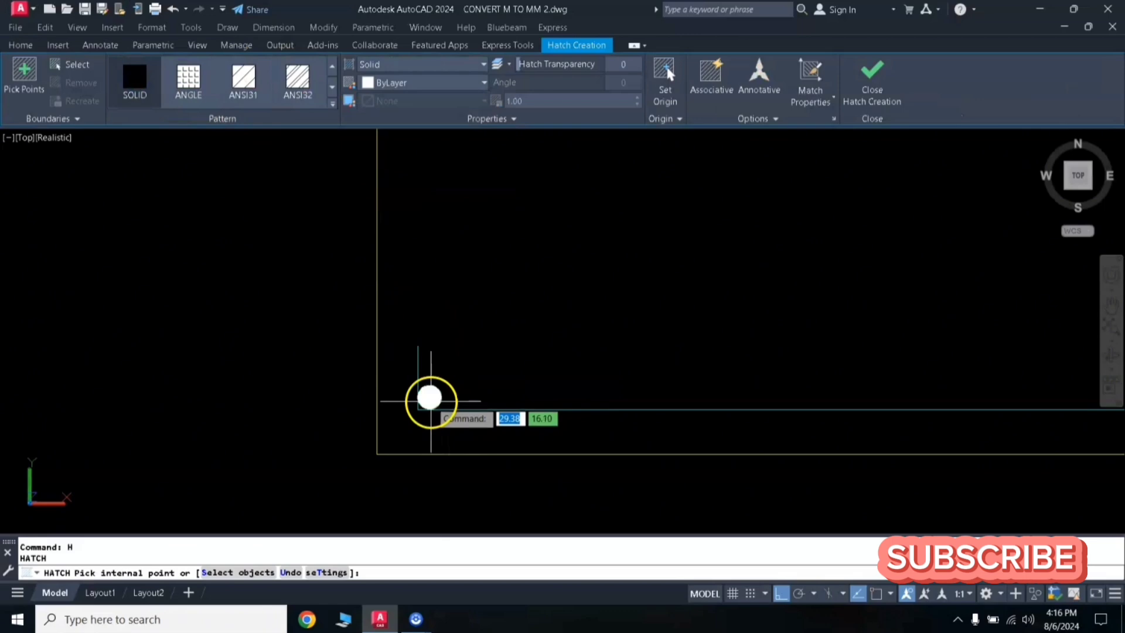
{"action": "left_click", "coordinate": [430, 401]}
{"action": "key", "text": "Return"}
Set the colour of the circle and its solid hatch to green.
{"action": "left_click", "coordinate": [401, 373]}
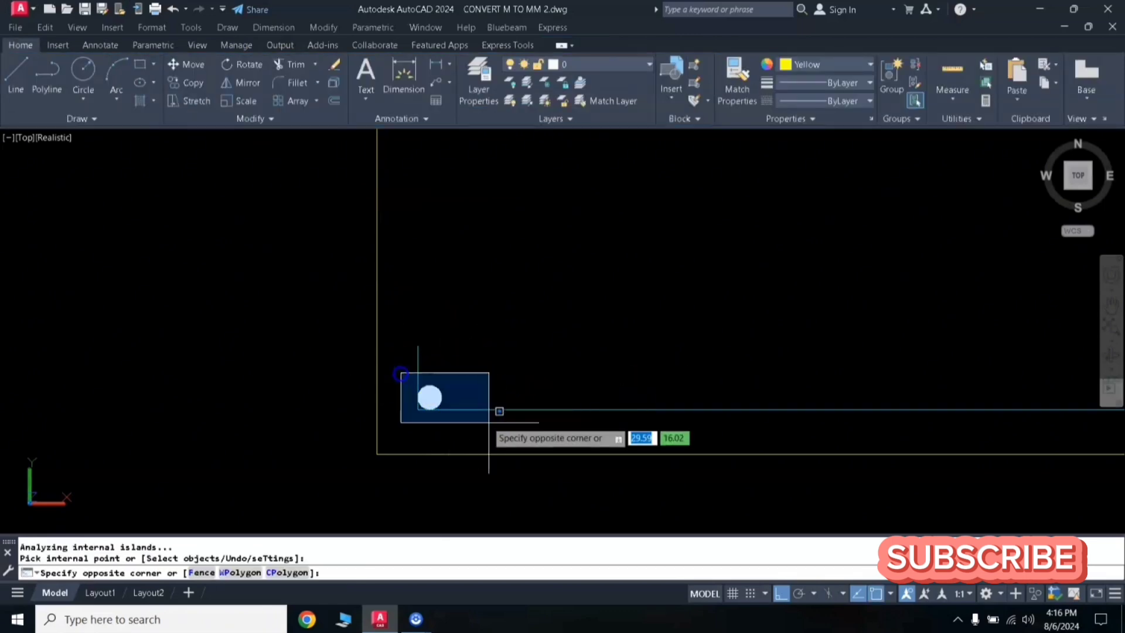
{"action": "left_click", "coordinate": [489, 422]}
{"action": "left_click", "coordinate": [801, 65]}
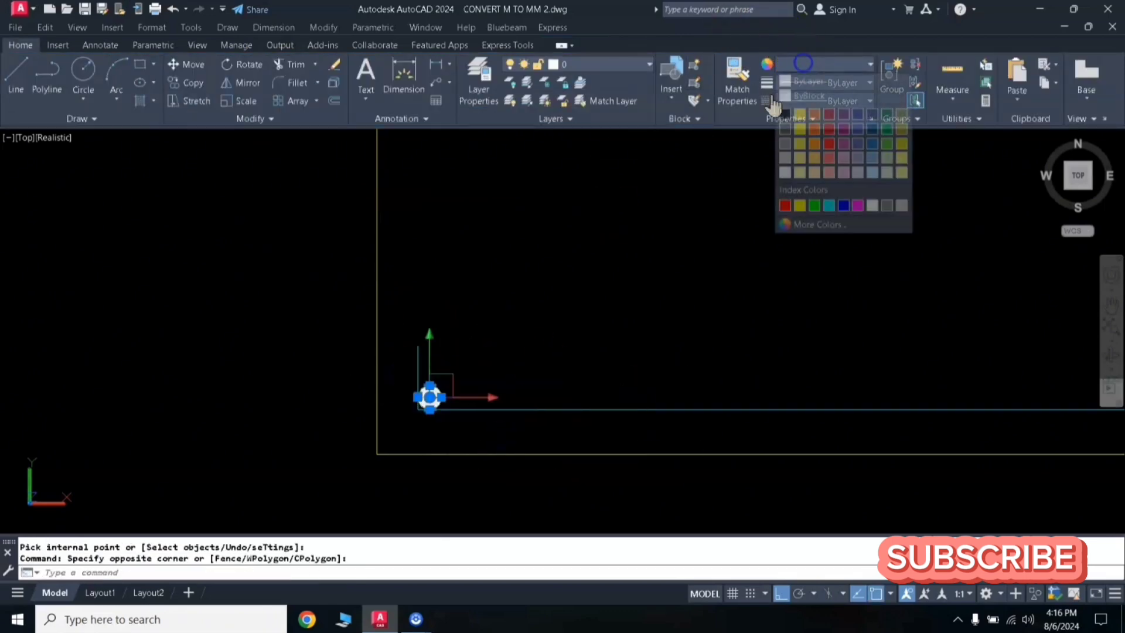
{"action": "left_click", "coordinate": [818, 209]}
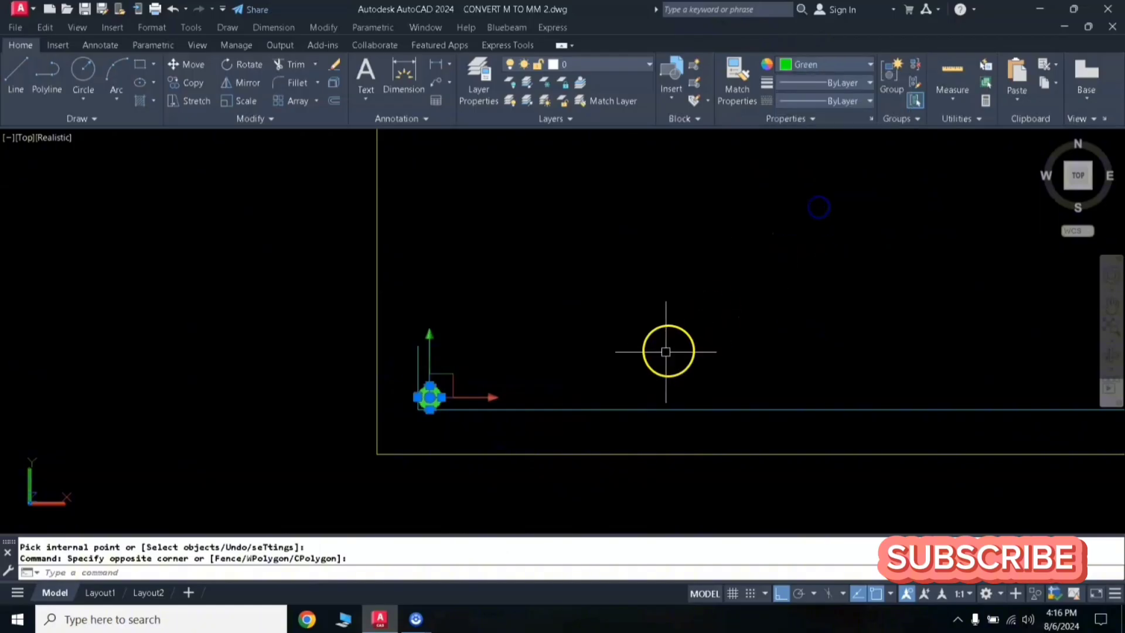
{"action": "key", "text": "Escape"}
{"action": "key", "text": "Escape"}
Begin copying the filled green circle and its hatch, taking the circle's right quadrant as base point.
{"action": "scroll", "coordinate": [633, 353], "scroll_direction": "down", "scroll_amount": 4}
{"action": "middle_click_drag", "start_coordinate": [777, 327], "coordinate": [518, 314]}
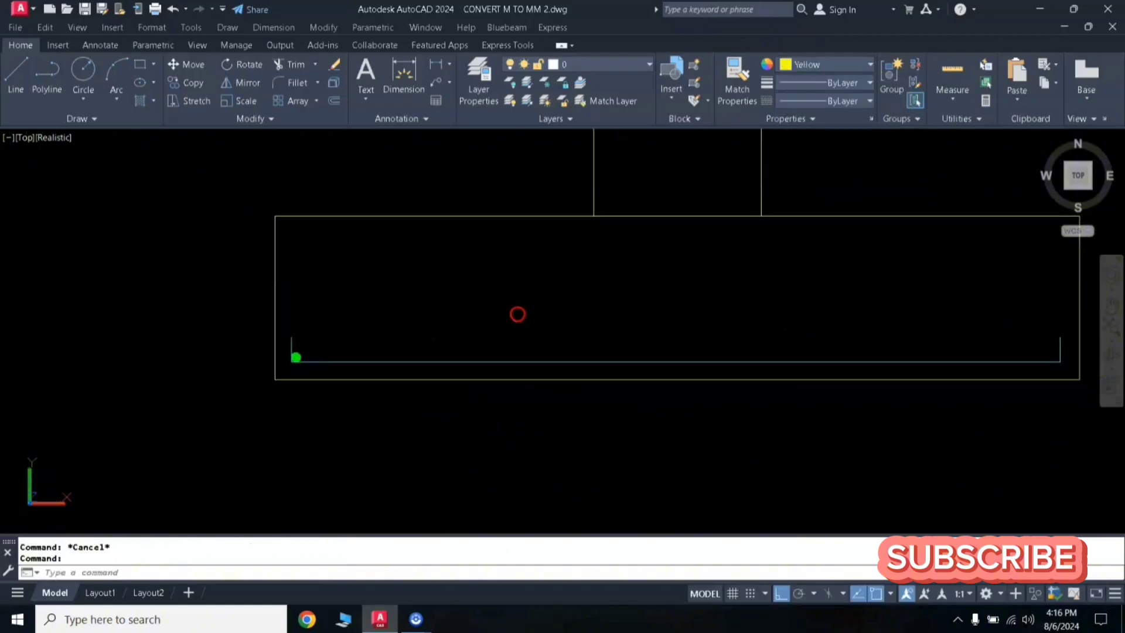
{"action": "middle_click_drag", "start_coordinate": [609, 310], "coordinate": [582, 313]}
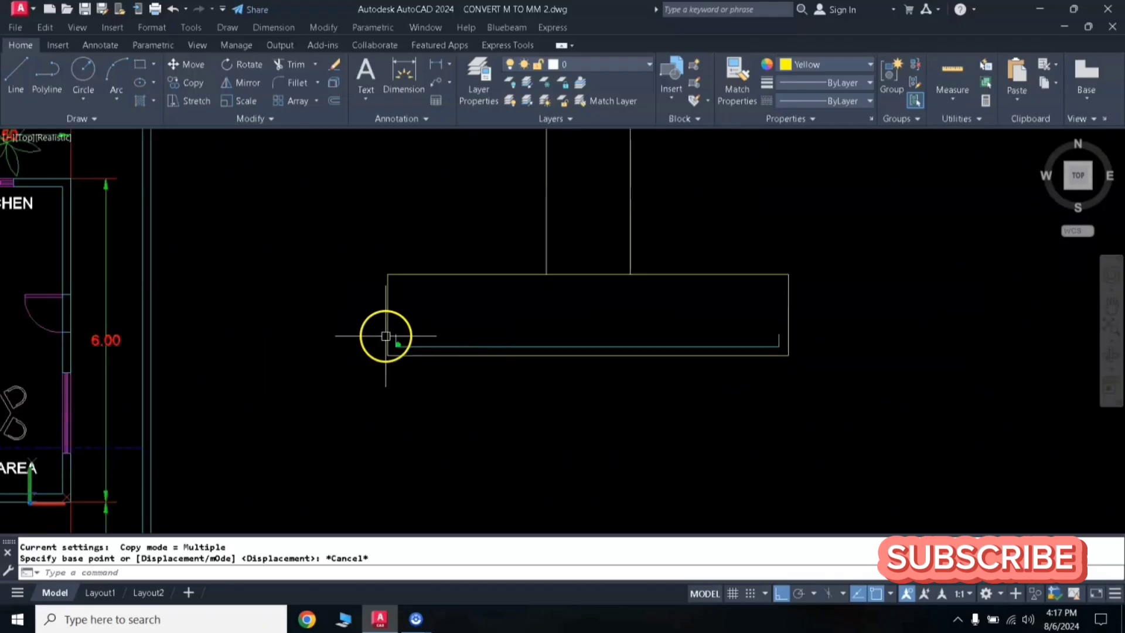
{"action": "scroll", "coordinate": [387, 336], "scroll_direction": "up", "scroll_amount": 2}
{"action": "scroll", "coordinate": [444, 333], "scroll_direction": "up", "scroll_amount": 2}
{"action": "middle_click_drag", "start_coordinate": [443, 333], "coordinate": [299, 343]}
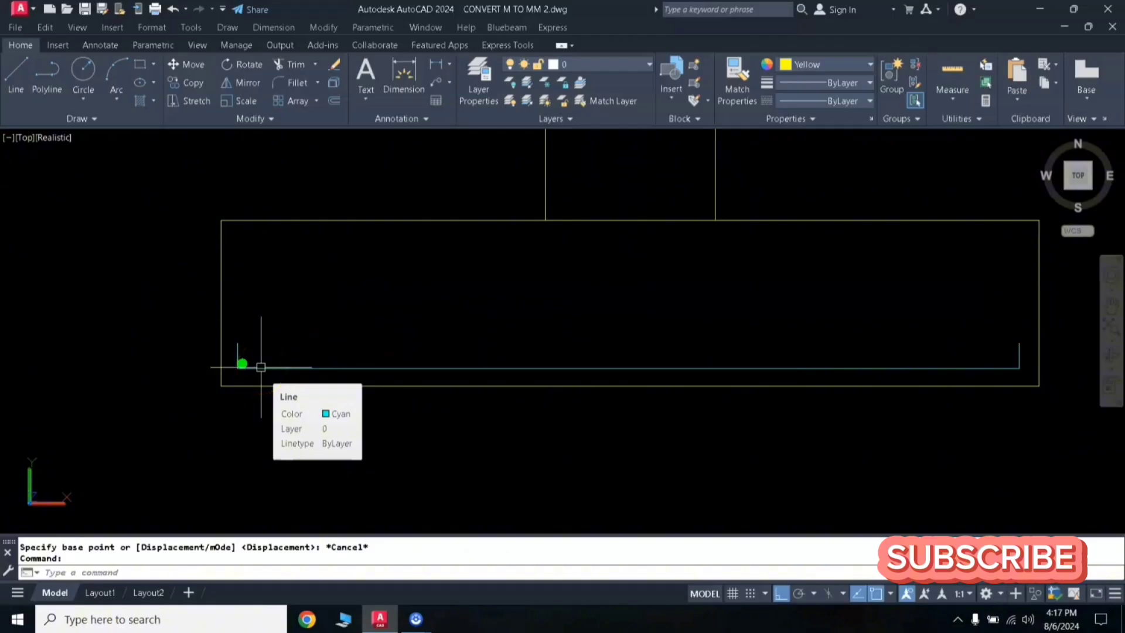
{"action": "left_click", "coordinate": [232, 354]}
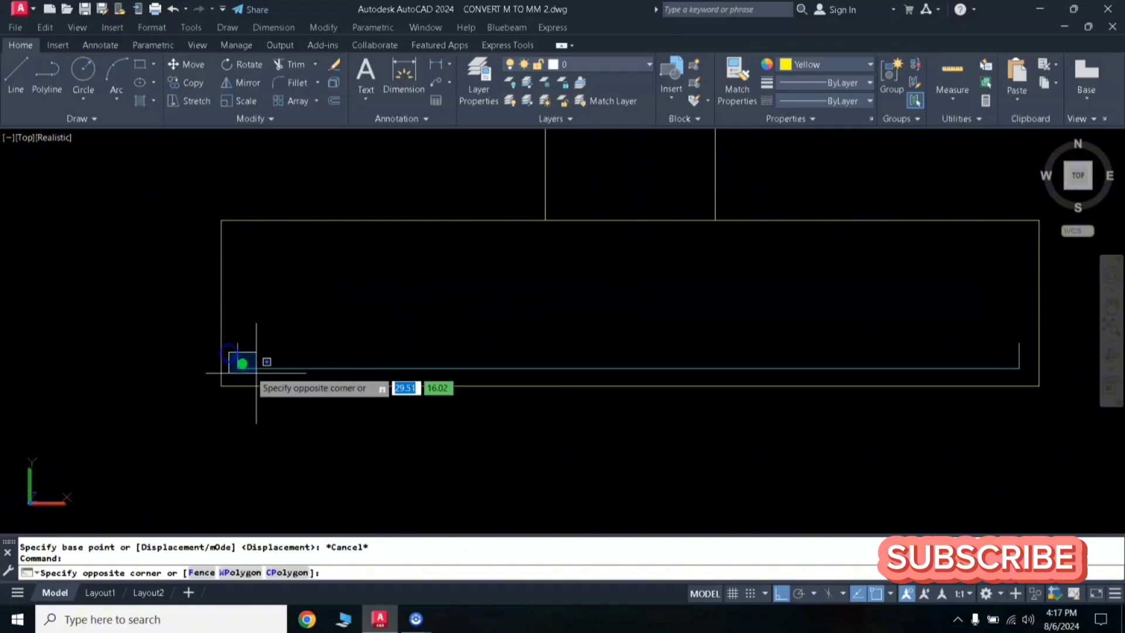
{"action": "left_click", "coordinate": [258, 372]}
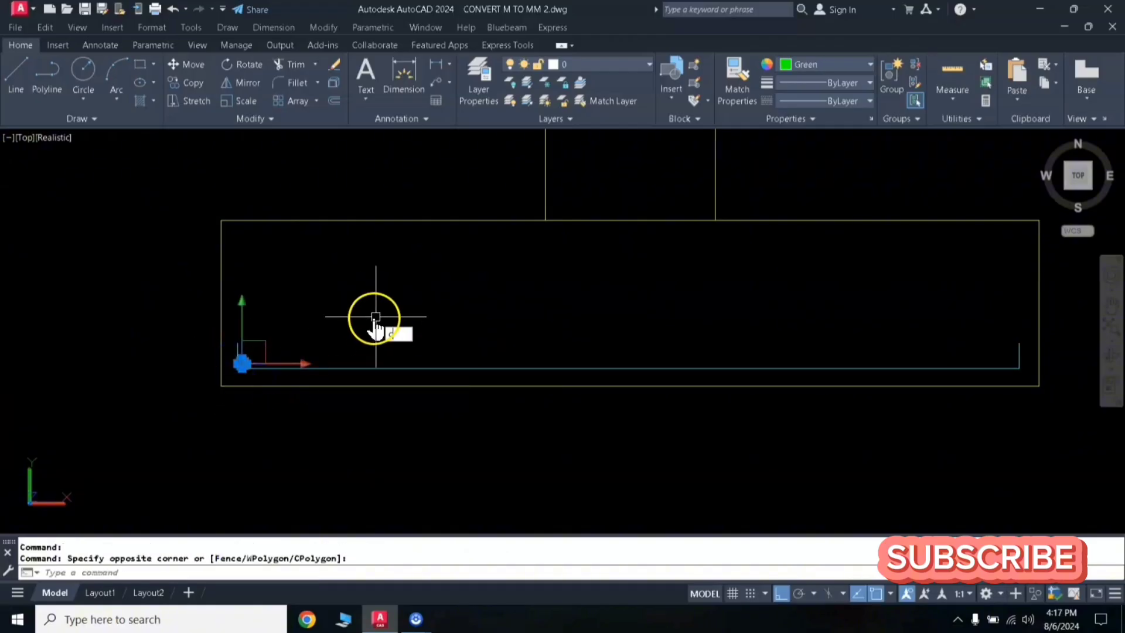
{"action": "type", "text": "o"}
{"action": "key", "text": "Return"}
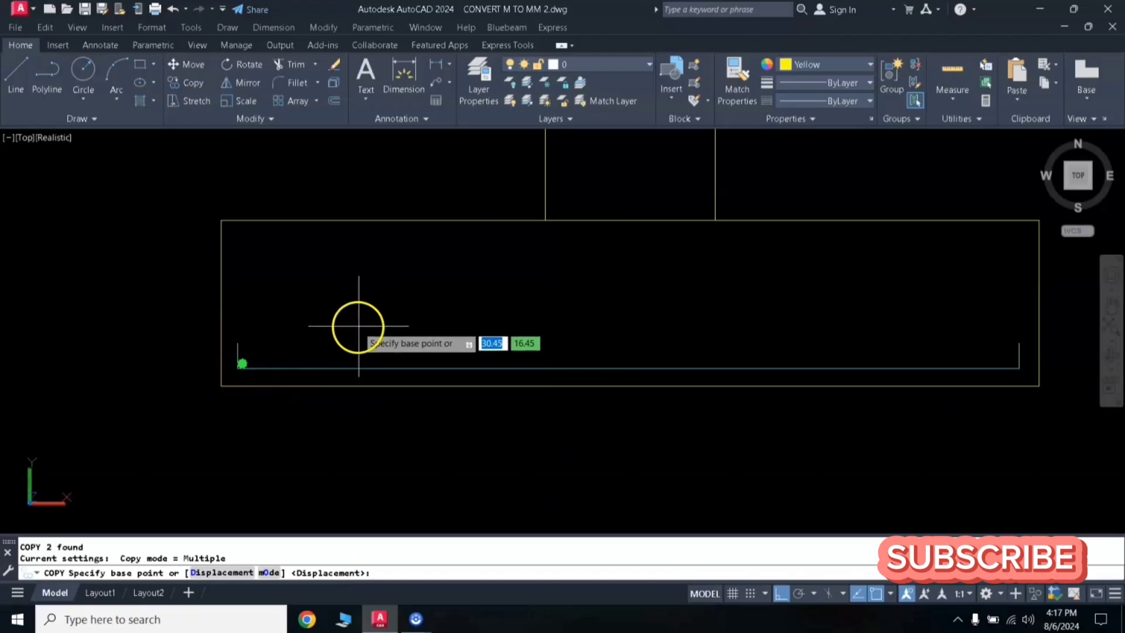
{"action": "scroll", "coordinate": [246, 363], "scroll_direction": "up", "scroll_amount": 2}
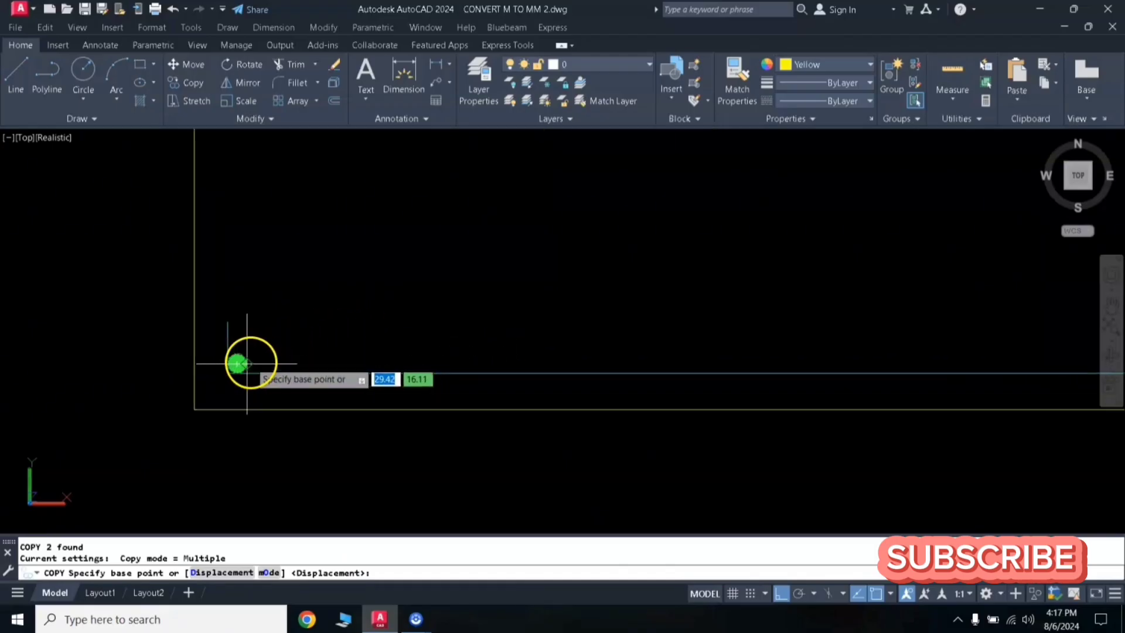
{"action": "left_click", "coordinate": [246, 364]}
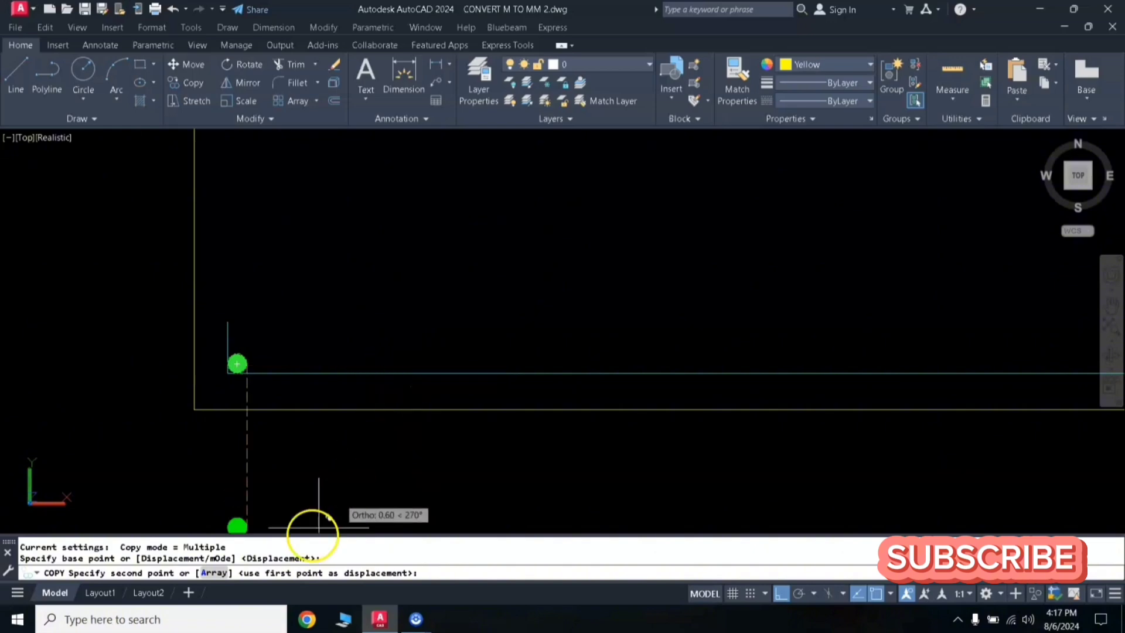
Array the copied dot as 12 items, fitted evenly along the rebar line up to its right vertical hook.
{"action": "left_click", "coordinate": [214, 573]}
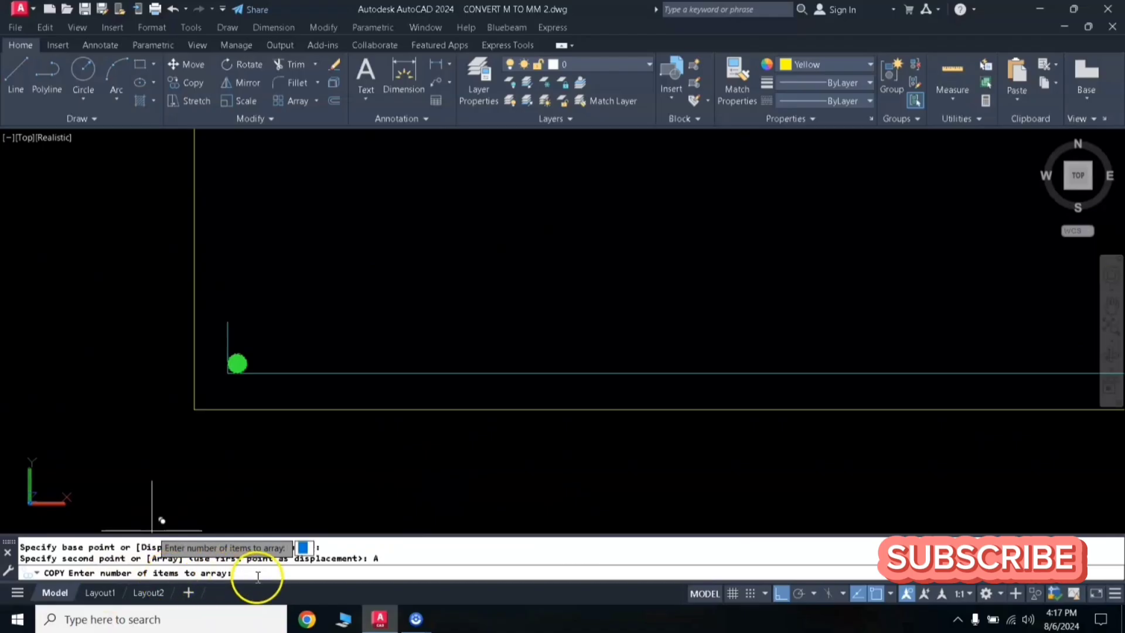
{"action": "scroll", "coordinate": [404, 507], "scroll_direction": "down", "scroll_amount": 3}
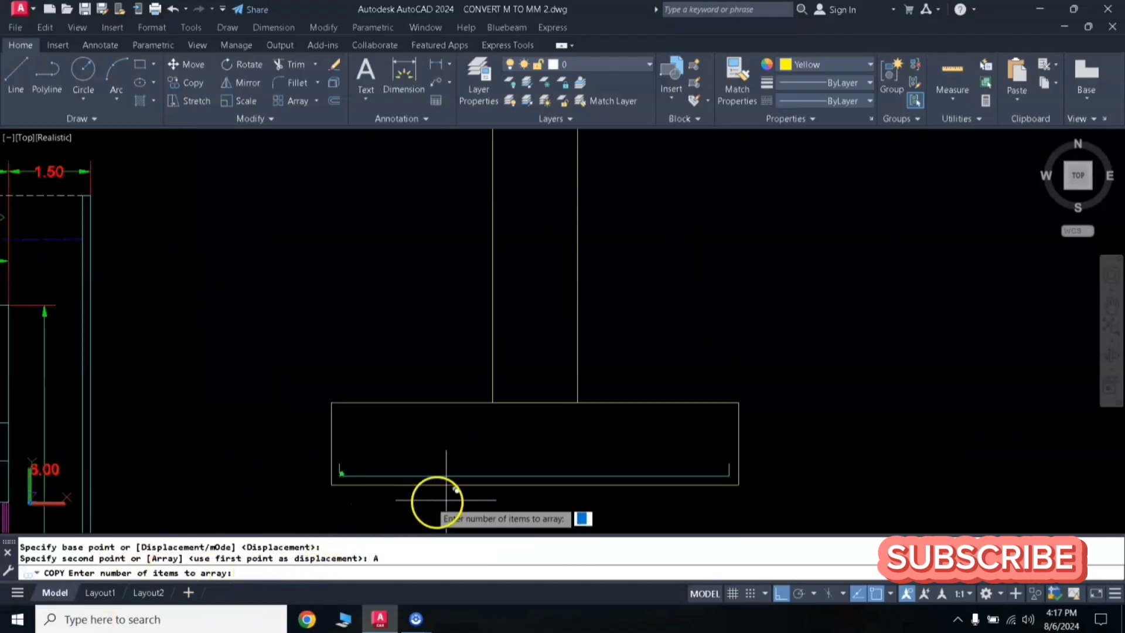
{"action": "scroll", "coordinate": [363, 487], "scroll_direction": "up", "scroll_amount": 3}
{"action": "middle_click_drag", "start_coordinate": [465, 473], "coordinate": [311, 428]}
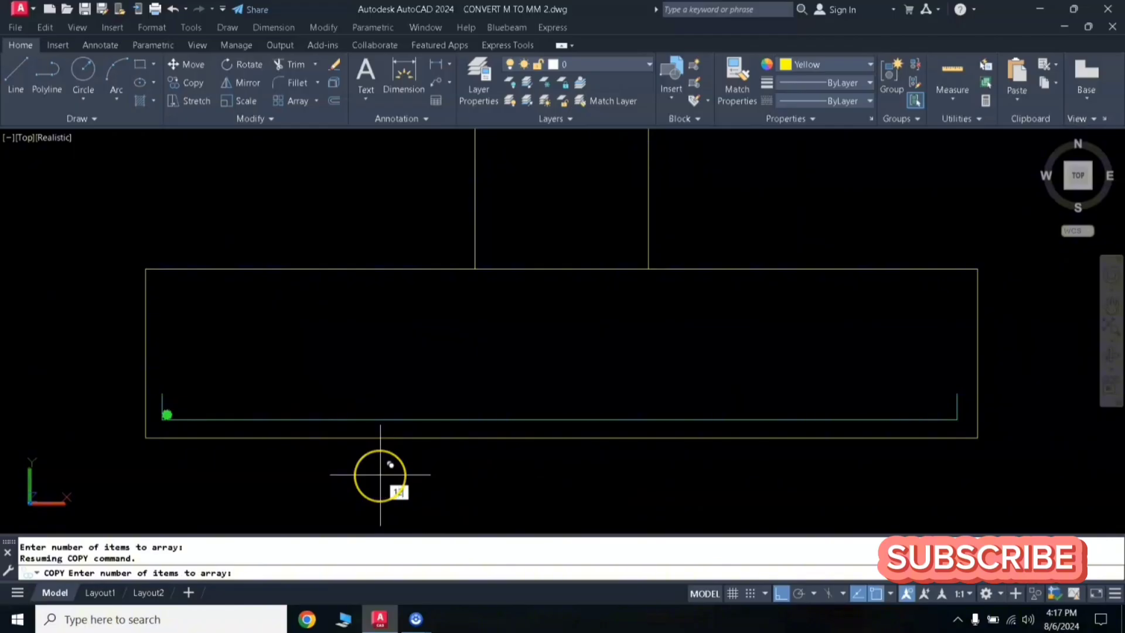
{"action": "type", "text": "12"}
{"action": "key", "text": "Return"}
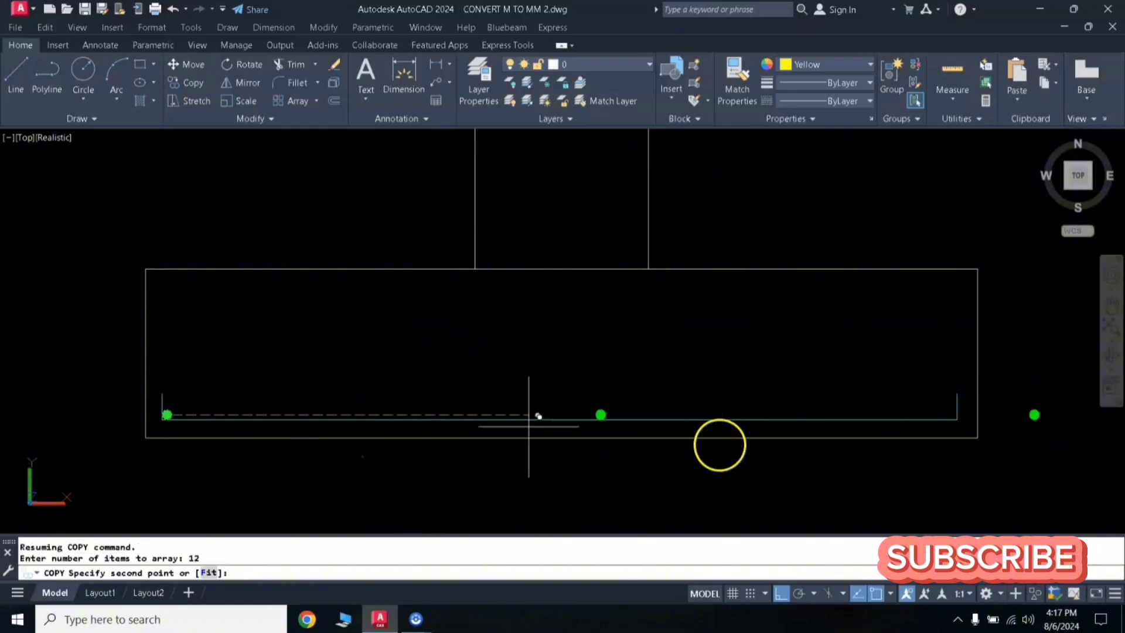
{"action": "left_click", "coordinate": [209, 573]}
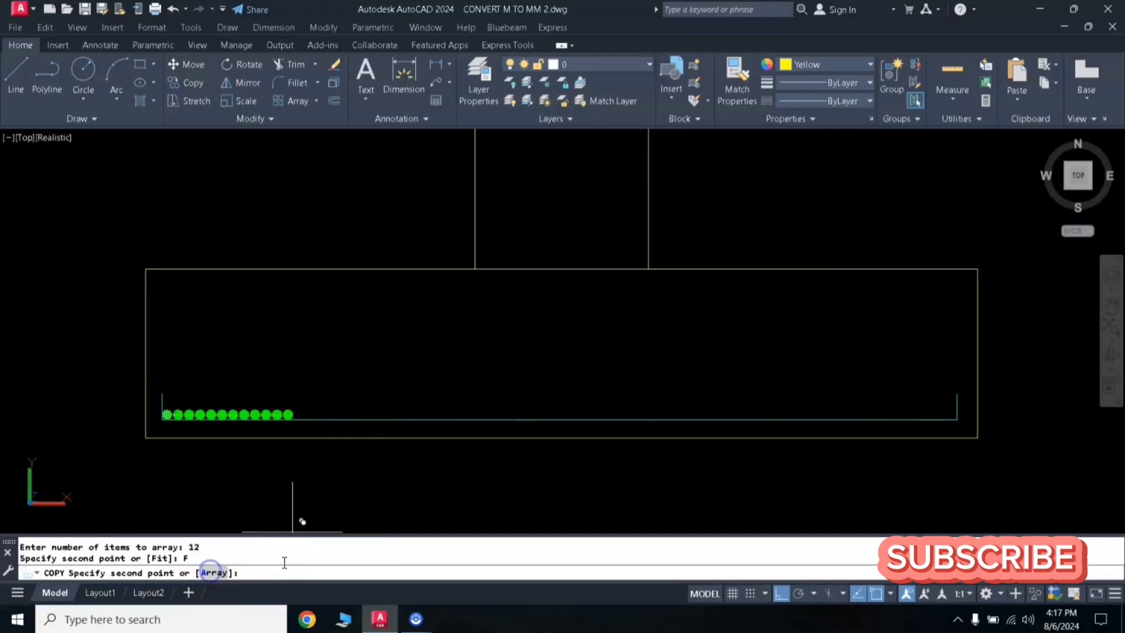
{"action": "left_click", "coordinate": [957, 415]}
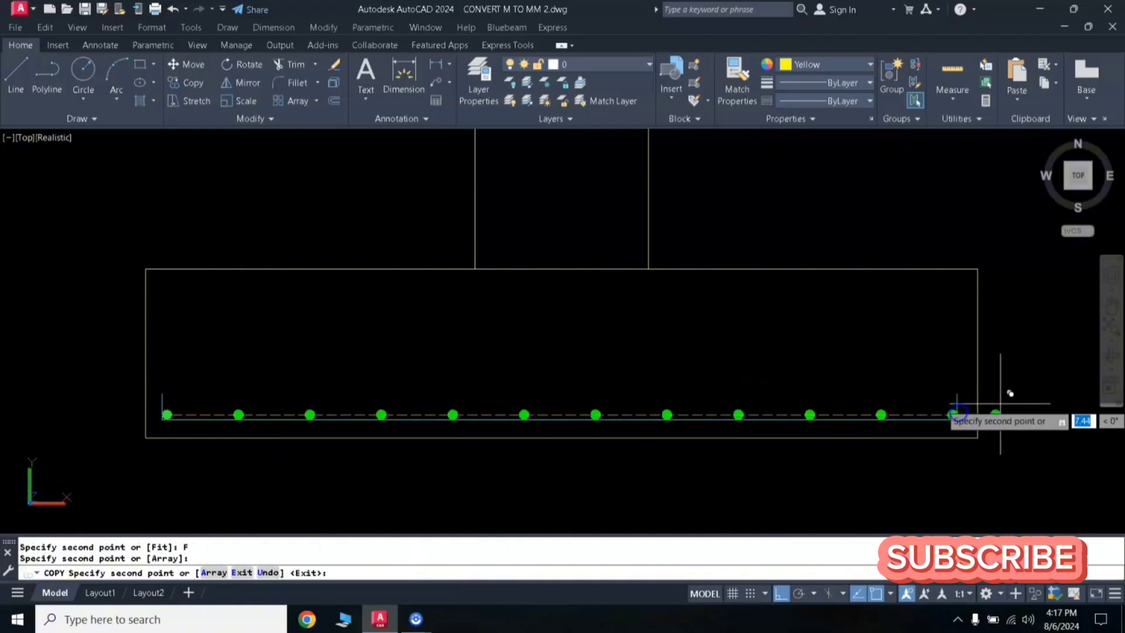
{"action": "key", "text": "Return"}
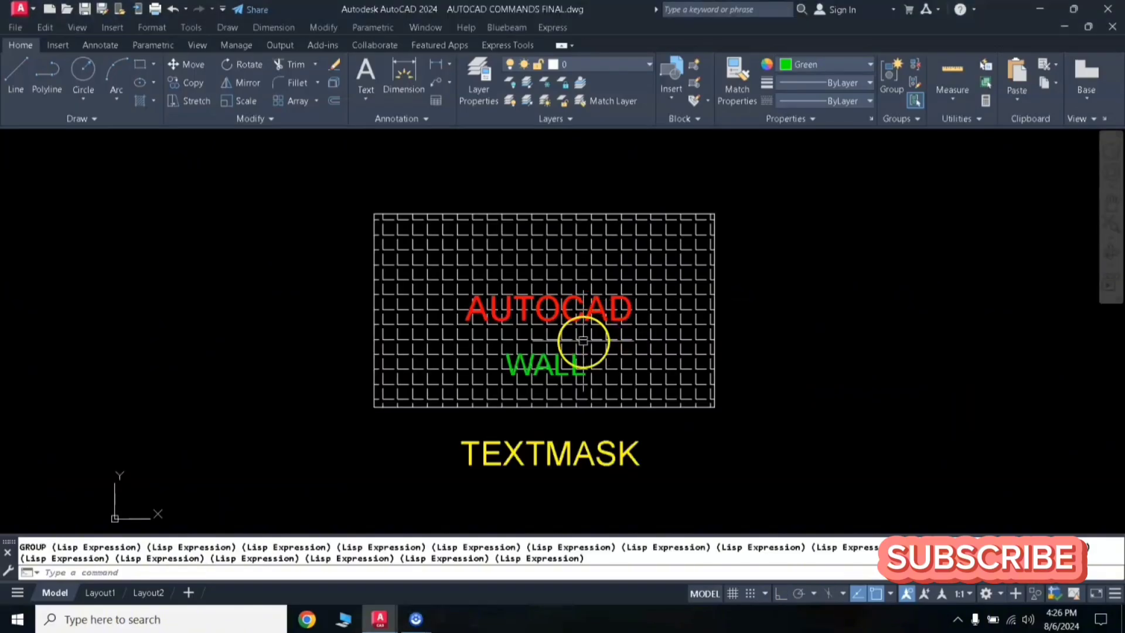
Examine how the AUTOCAD and WALL texts overlap the hatch inside the rectangle above the TEXTMASK label.
{"action": "scroll", "coordinate": [583, 341], "scroll_direction": "up", "scroll_amount": 2}
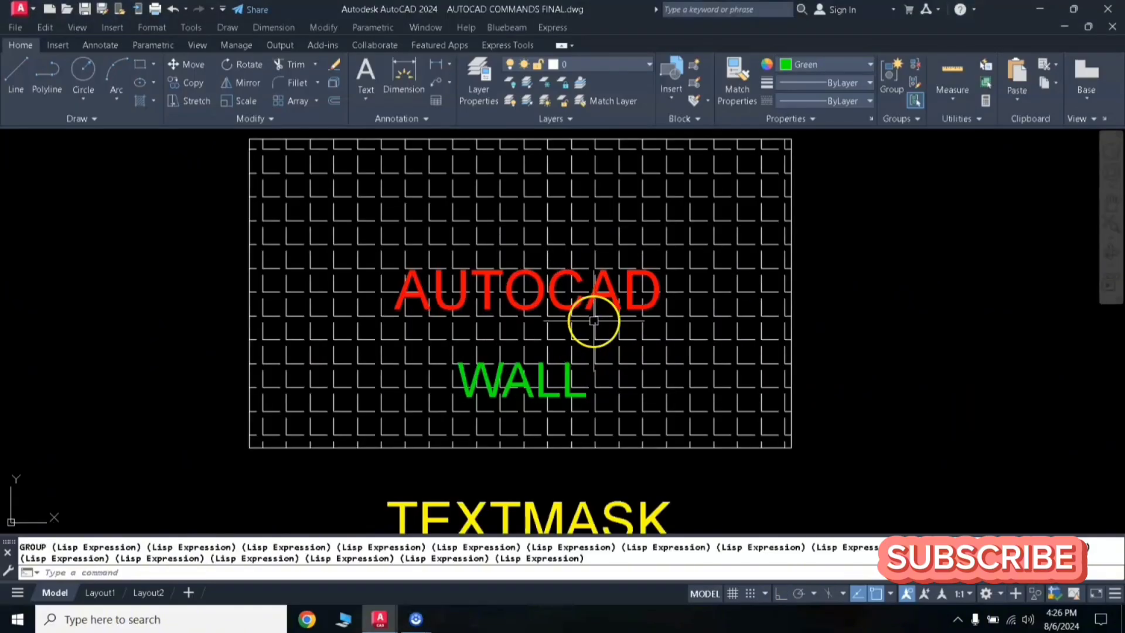
{"action": "scroll", "coordinate": [593, 321], "scroll_direction": "down", "scroll_amount": 2}
{"action": "middle_click_drag", "start_coordinate": [597, 311], "coordinate": [602, 288]}
{"action": "scroll", "coordinate": [645, 300], "scroll_direction": "up", "scroll_amount": 2}
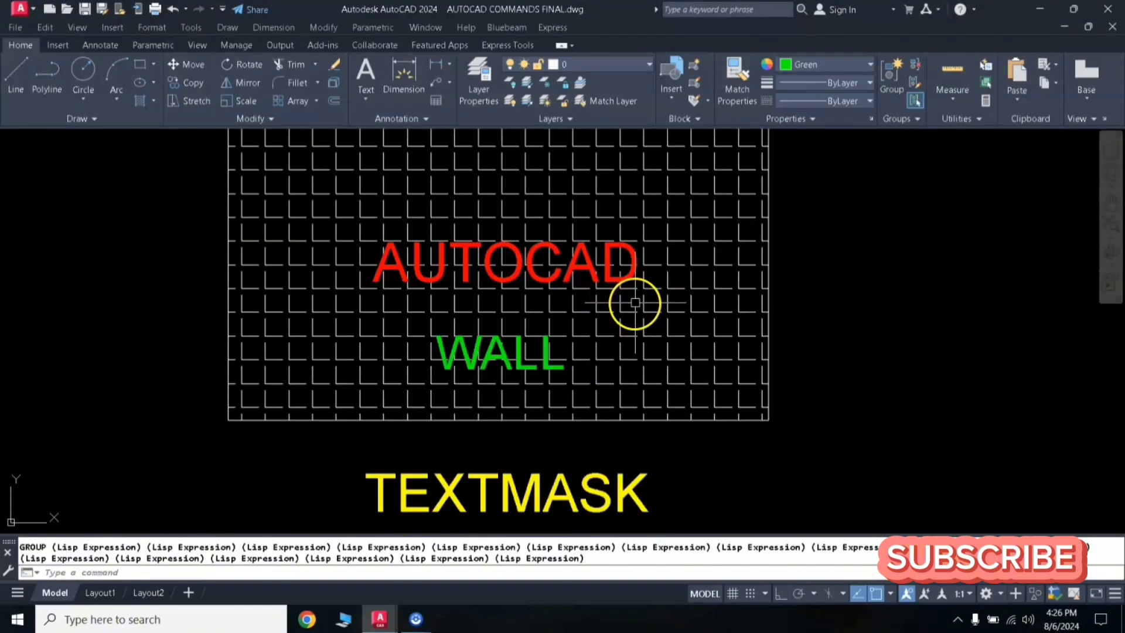
{"action": "scroll", "coordinate": [635, 301], "scroll_direction": "down", "scroll_amount": 2}
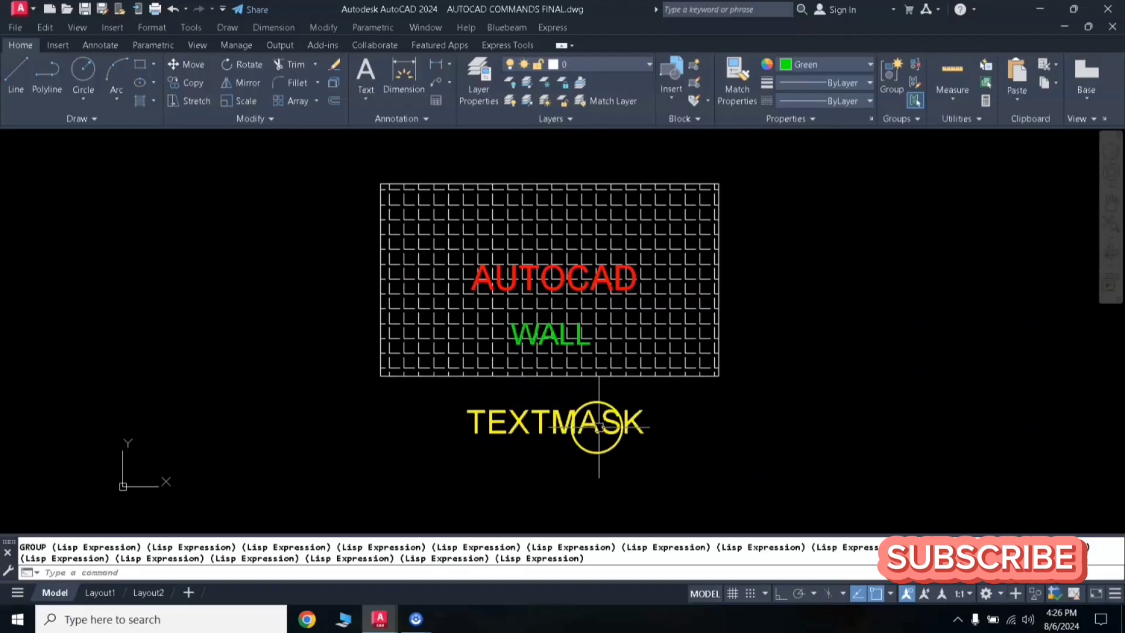
{"action": "scroll", "coordinate": [575, 292], "scroll_direction": "up", "scroll_amount": 2}
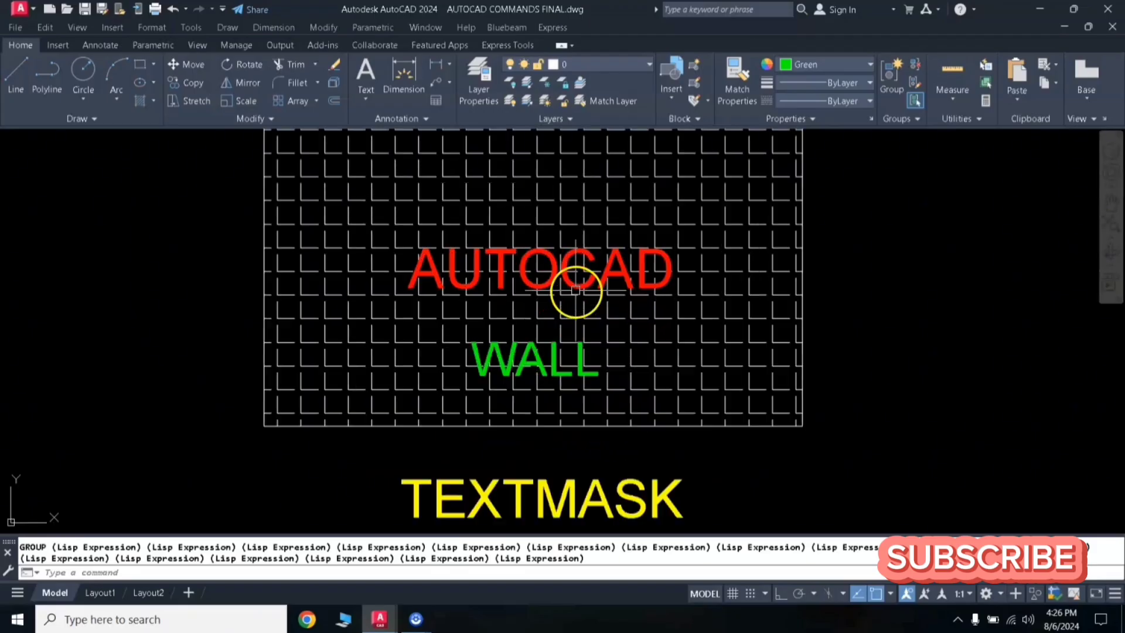
{"action": "middle_click_drag", "start_coordinate": [580, 277], "coordinate": [582, 298]}
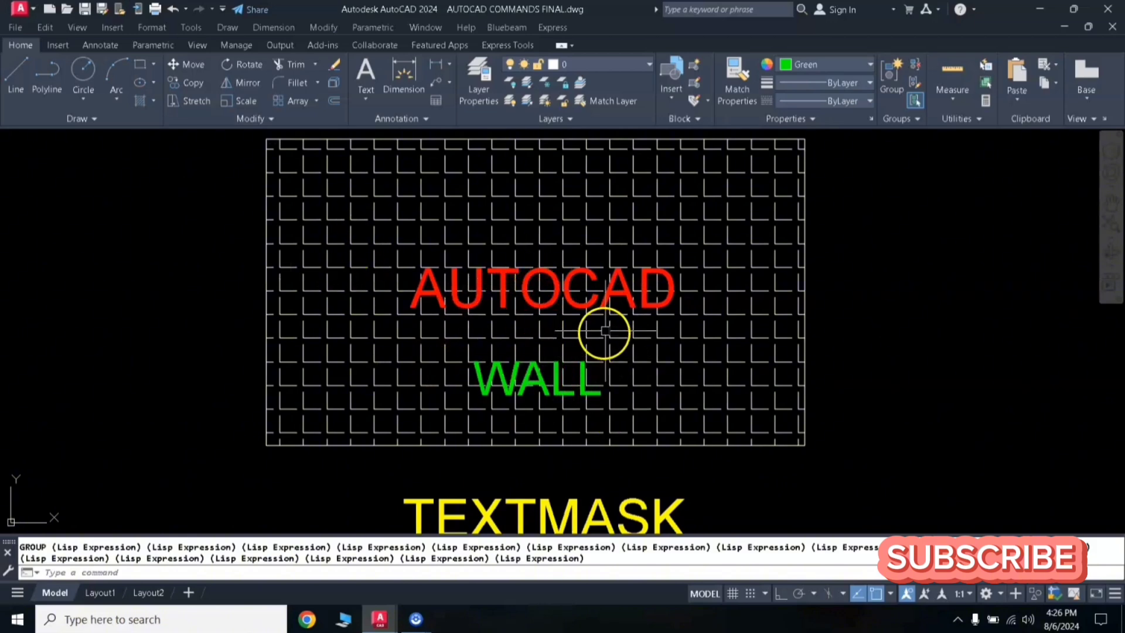
{"action": "scroll", "coordinate": [602, 332], "scroll_direction": "down", "scroll_amount": 2}
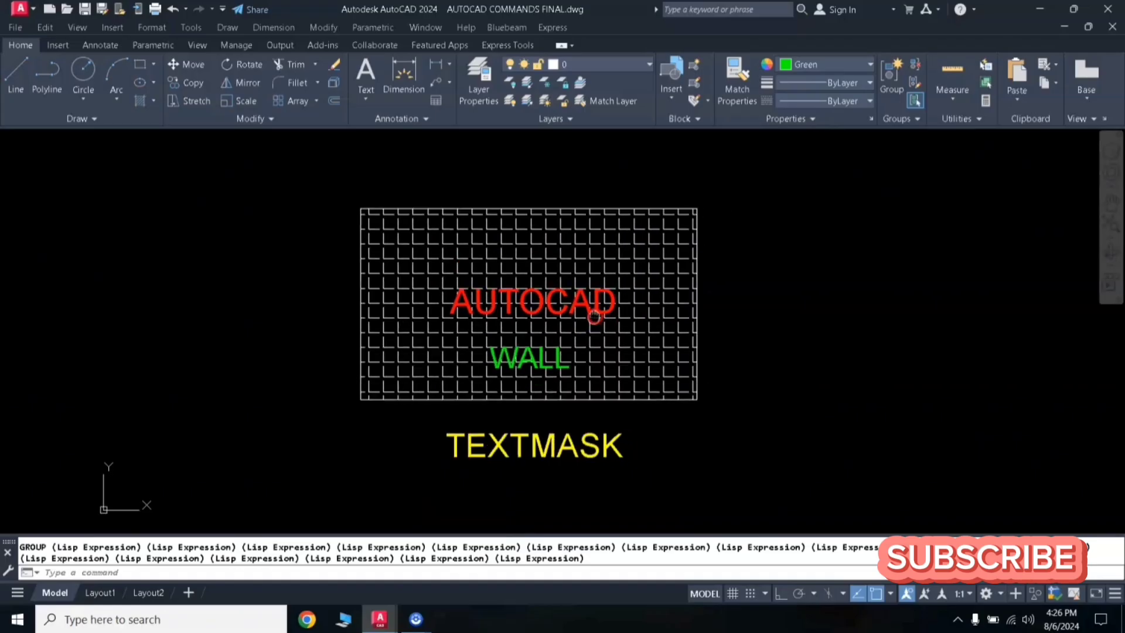
{"action": "scroll", "coordinate": [580, 343], "scroll_direction": "up", "scroll_amount": 2}
{"action": "middle_click_drag", "start_coordinate": [602, 336], "coordinate": [612, 323]}
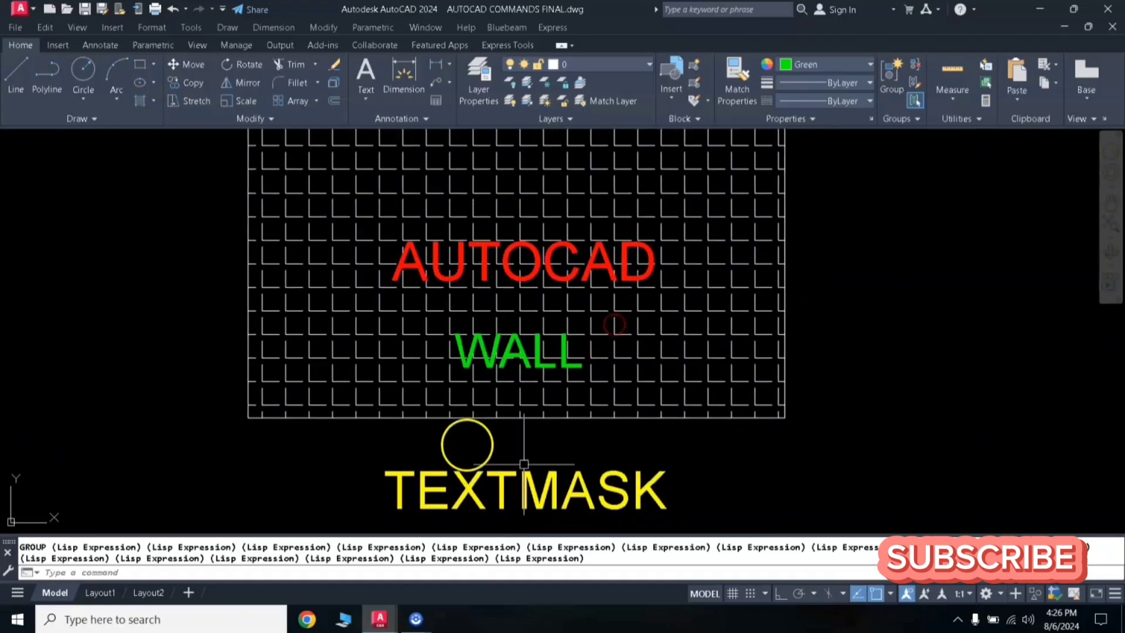
{"action": "scroll", "coordinate": [590, 374], "scroll_direction": "down", "scroll_amount": 2}
{"action": "scroll", "coordinate": [572, 362], "scroll_direction": "up", "scroll_amount": 1}
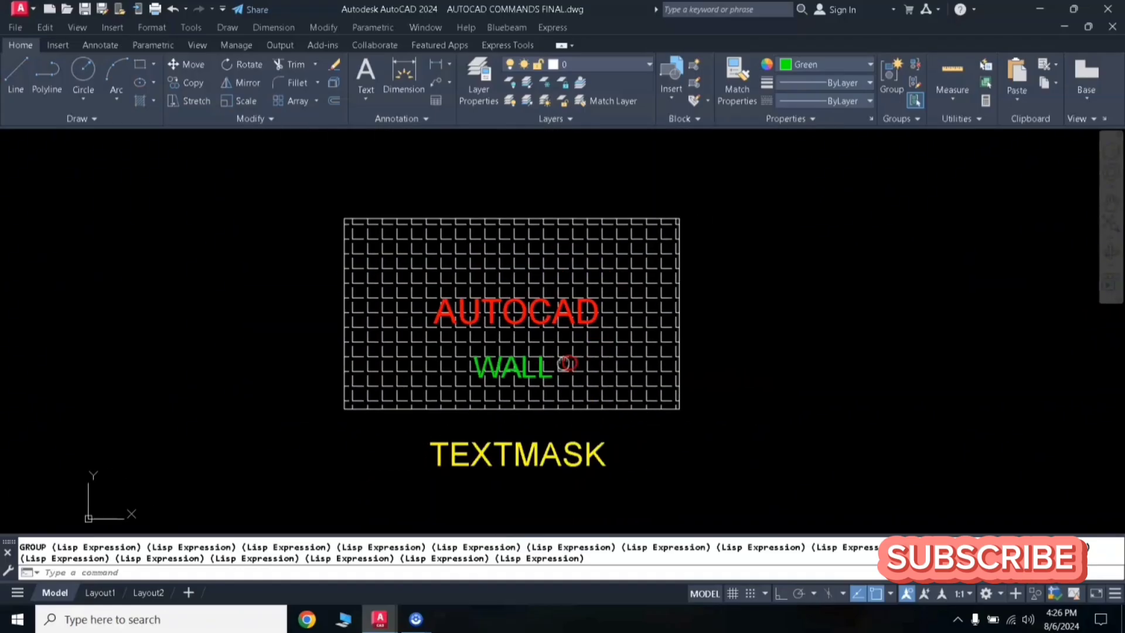
{"action": "scroll", "coordinate": [693, 345], "scroll_direction": "down", "scroll_amount": 1}
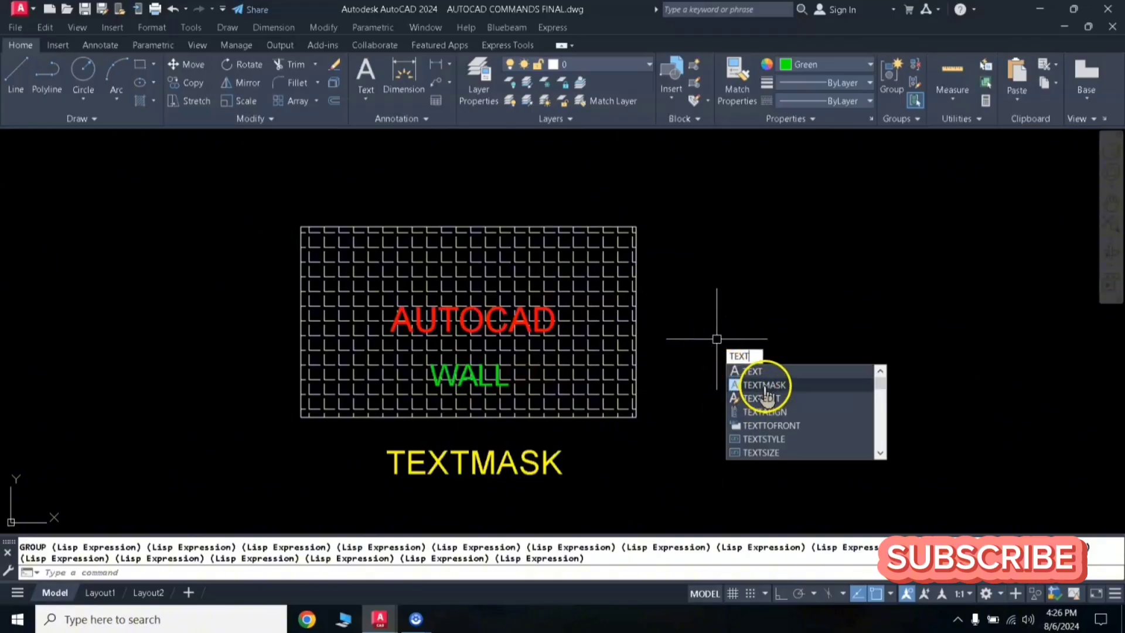
Mask the hatch behind the AUTOCAD and WALL texts with TEXTMASK, keeping the Wipeout mask type and 0.3500 offset factor.
{"action": "left_click", "coordinate": [764, 385]}
{"action": "scroll", "coordinate": [513, 381], "scroll_direction": "up", "scroll_amount": 2}
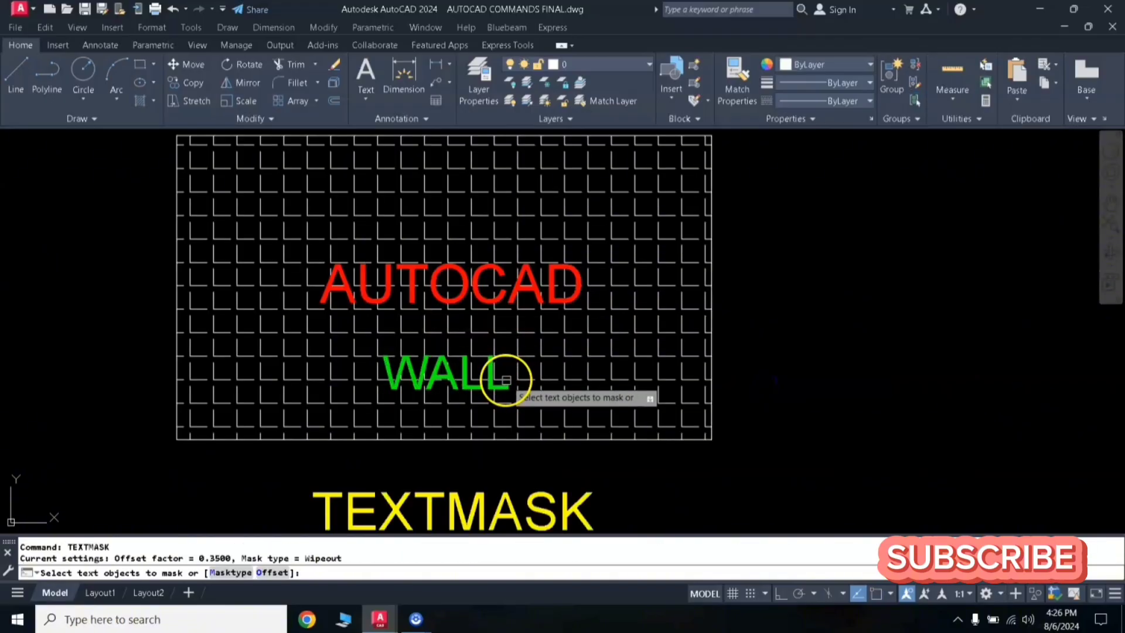
{"action": "left_click", "coordinate": [460, 374]}
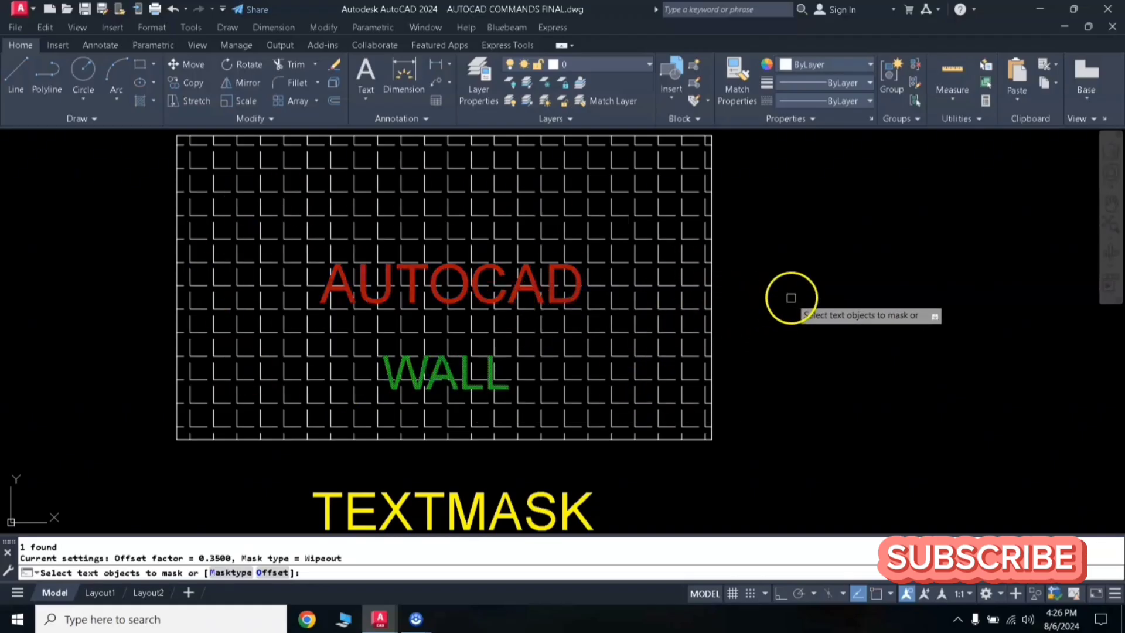
{"action": "key", "text": "Return"}
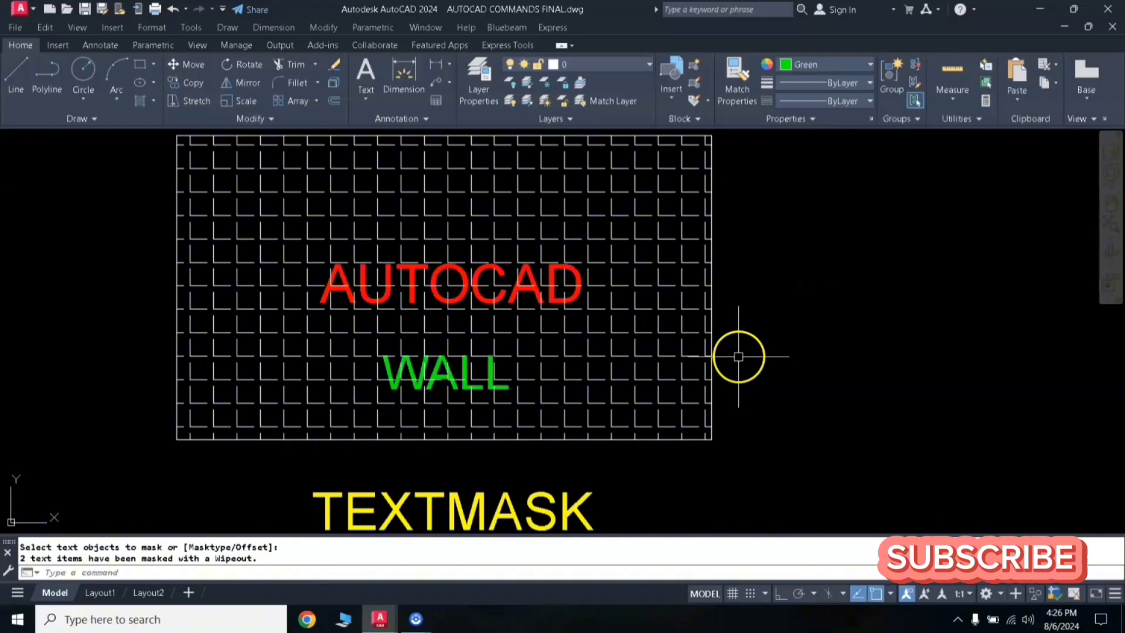
Regenerate the drawing and inspect the masks around the AUTOCAD and WALL texts.
{"action": "type", "text": "REGEN"}
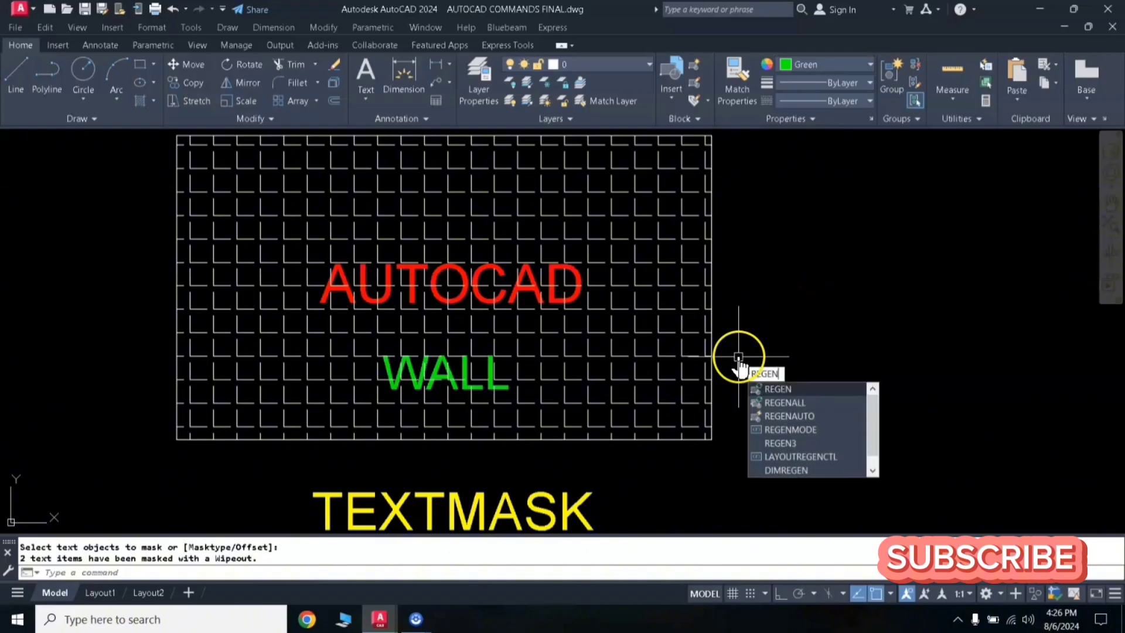
{"action": "key", "text": "Return"}
{"action": "scroll", "coordinate": [524, 299], "scroll_direction": "down", "scroll_amount": 2}
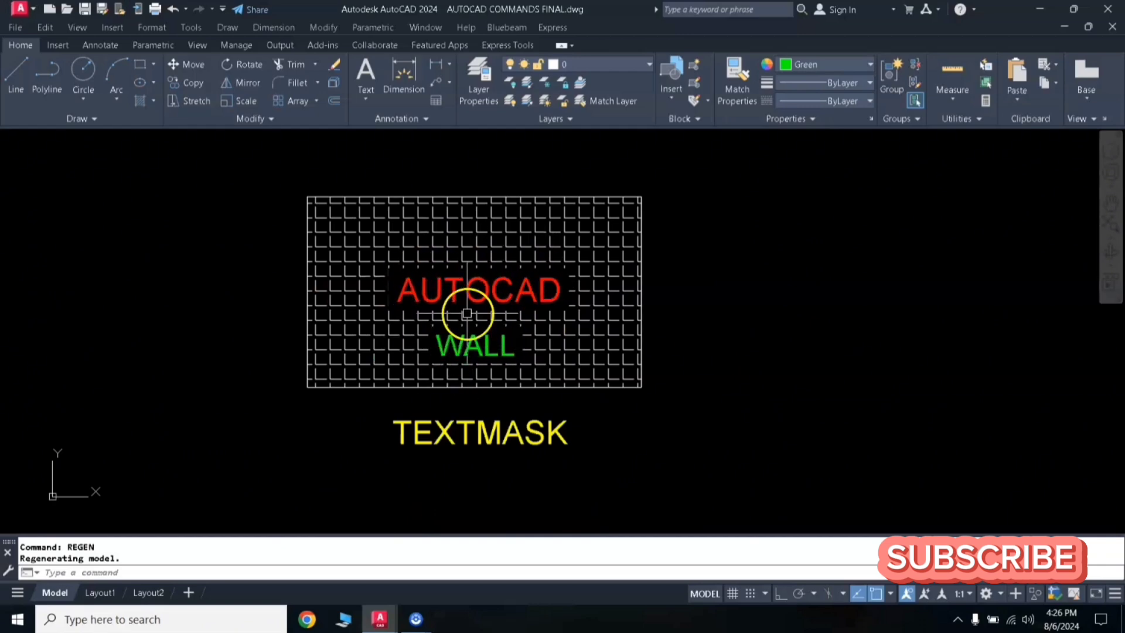
{"action": "scroll", "coordinate": [467, 313], "scroll_direction": "up", "scroll_amount": 2}
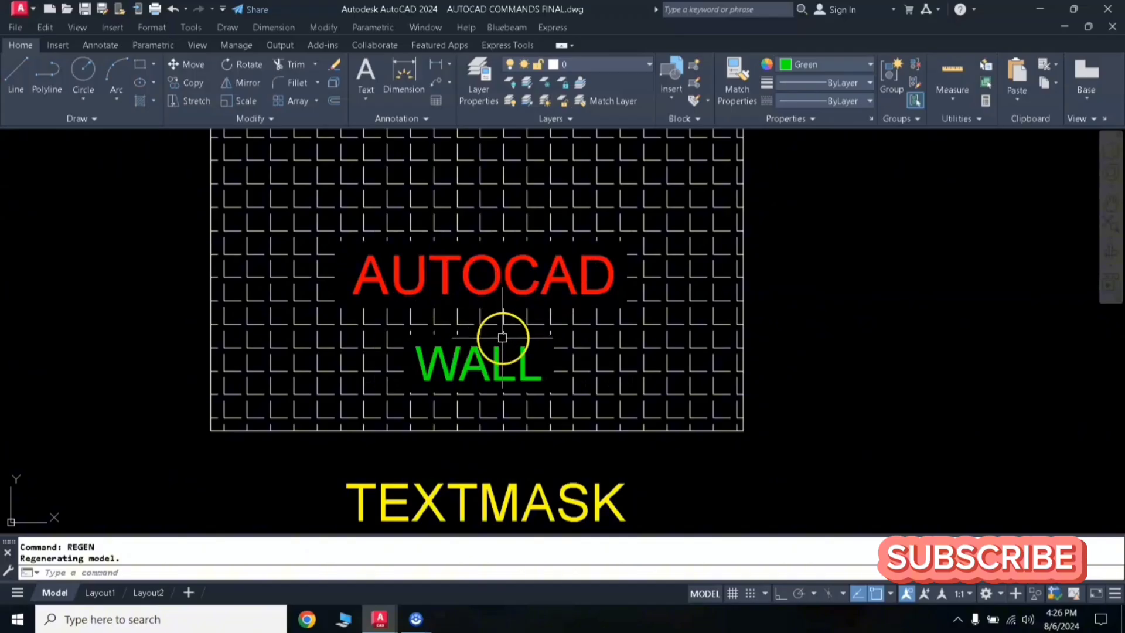
{"action": "scroll", "coordinate": [518, 331], "scroll_direction": "down", "scroll_amount": 2}
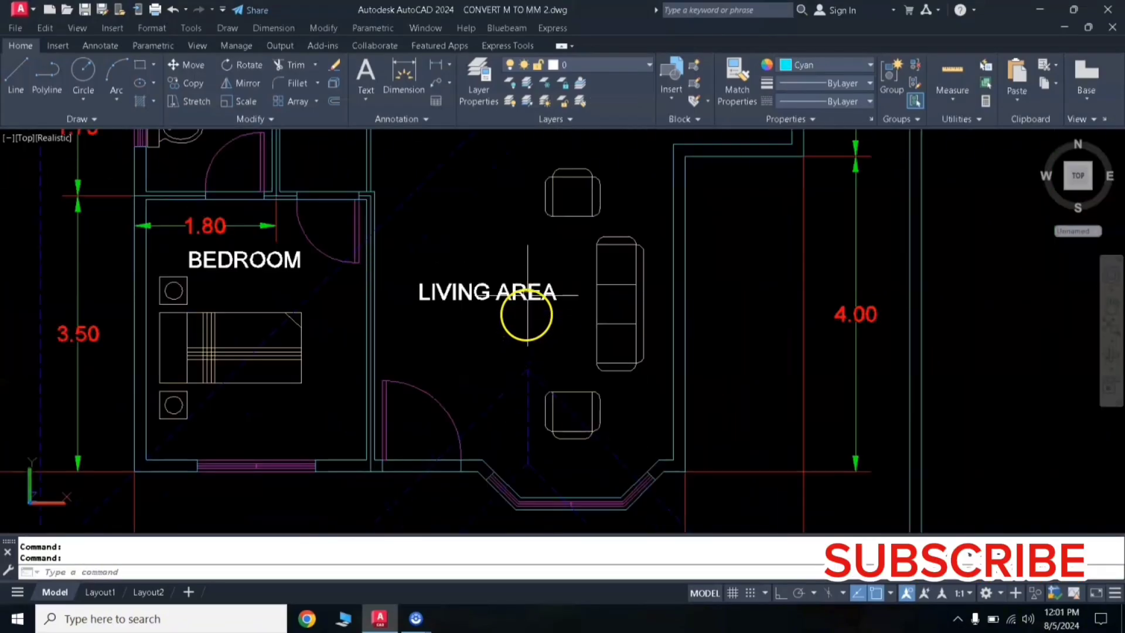
Examine the armchairs and sofa around the LIVING AREA label in the CONVERT M TO MM 2 floor plan.
{"action": "mouse_move", "coordinate": [522, 318]}
{"action": "left_mouse_down"}
{"action": "mouse_move", "coordinate": [547, 385]}
{"action": "mouse_move", "coordinate": [530, 346]}
{"action": "left_mouse_up"}
{"action": "middle_click_drag", "start_coordinate": [530, 346], "coordinate": [513, 376]}
{"action": "middle_click_drag", "start_coordinate": [452, 258], "coordinate": [481, 352]}
{"action": "middle_click_drag", "start_coordinate": [561, 418], "coordinate": [553, 249]}
{"action": "middle_click_drag", "start_coordinate": [533, 399], "coordinate": [528, 296]}
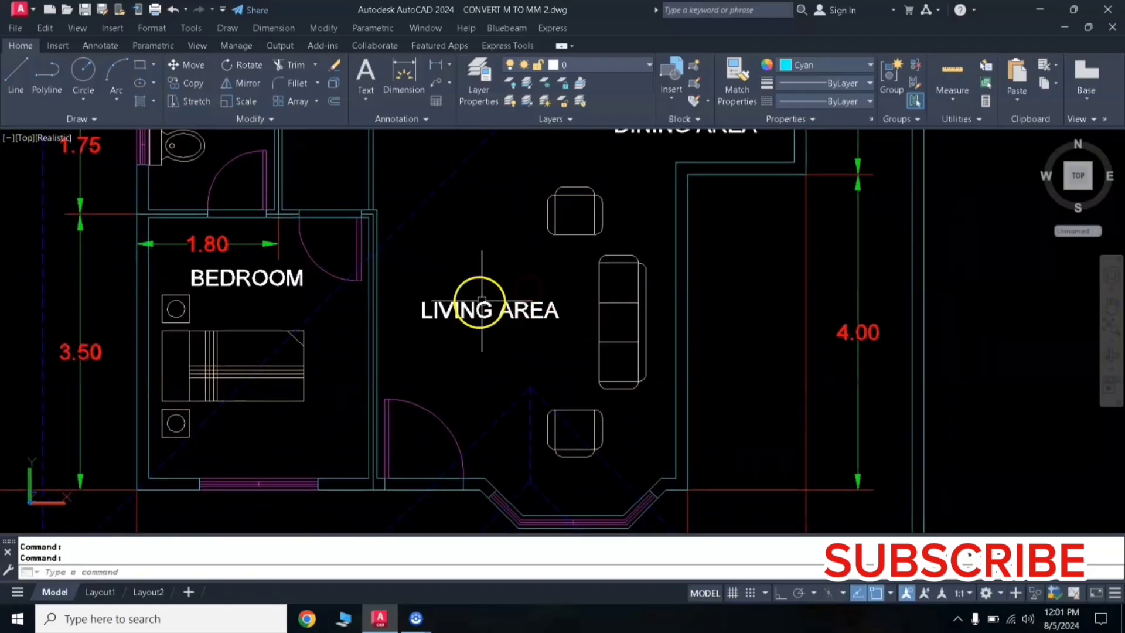
{"action": "middle_click_drag", "start_coordinate": [459, 256], "coordinate": [504, 289]}
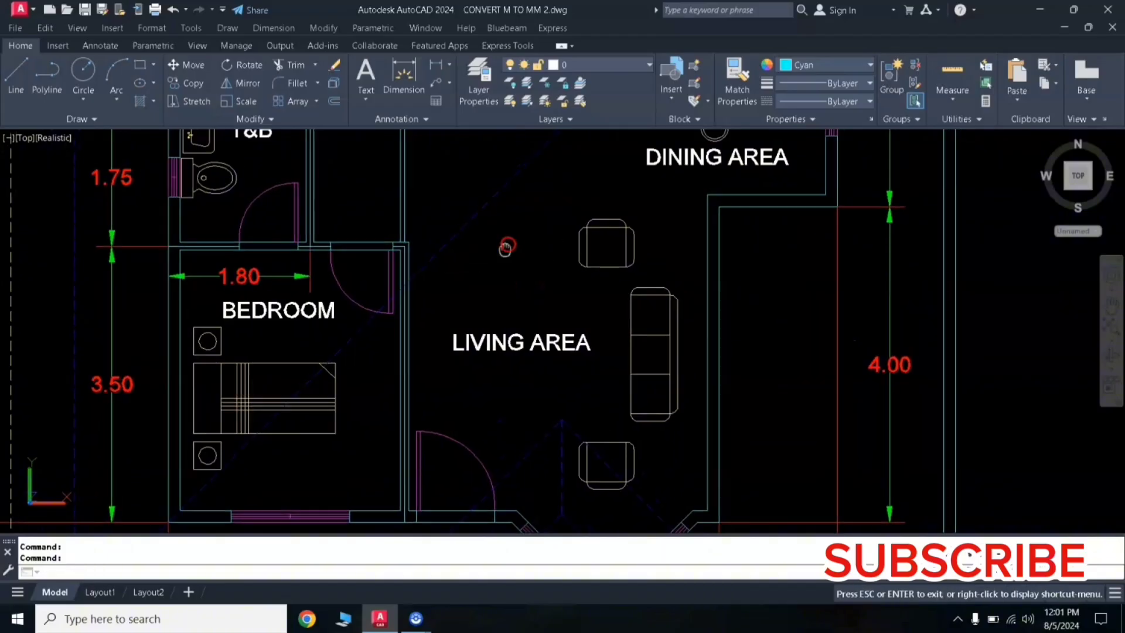
{"action": "middle_click_drag", "start_coordinate": [507, 246], "coordinate": [448, 233]}
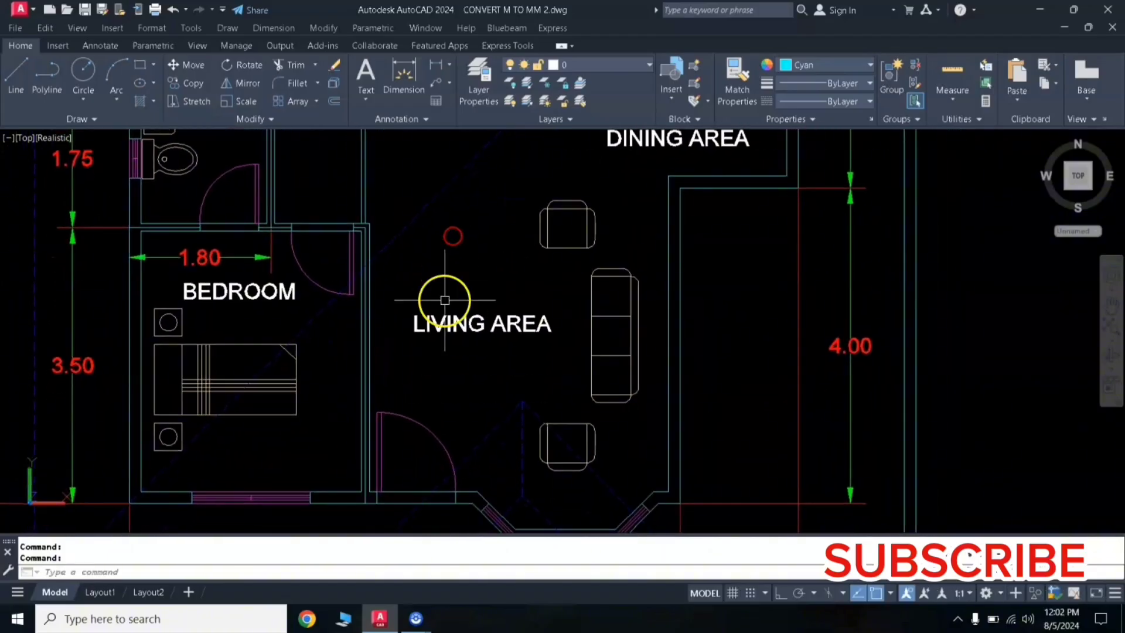
{"action": "mouse_move", "coordinate": [447, 301]}
{"action": "middle_mouse_down"}
{"action": "mouse_move", "coordinate": [478, 274]}
{"action": "mouse_move", "coordinate": [439, 281]}
{"action": "middle_mouse_up"}
{"action": "scroll", "coordinate": [394, 297], "scroll_direction": "up", "scroll_amount": 3}
{"action": "middle_click_drag", "start_coordinate": [497, 253], "coordinate": [482, 365]}
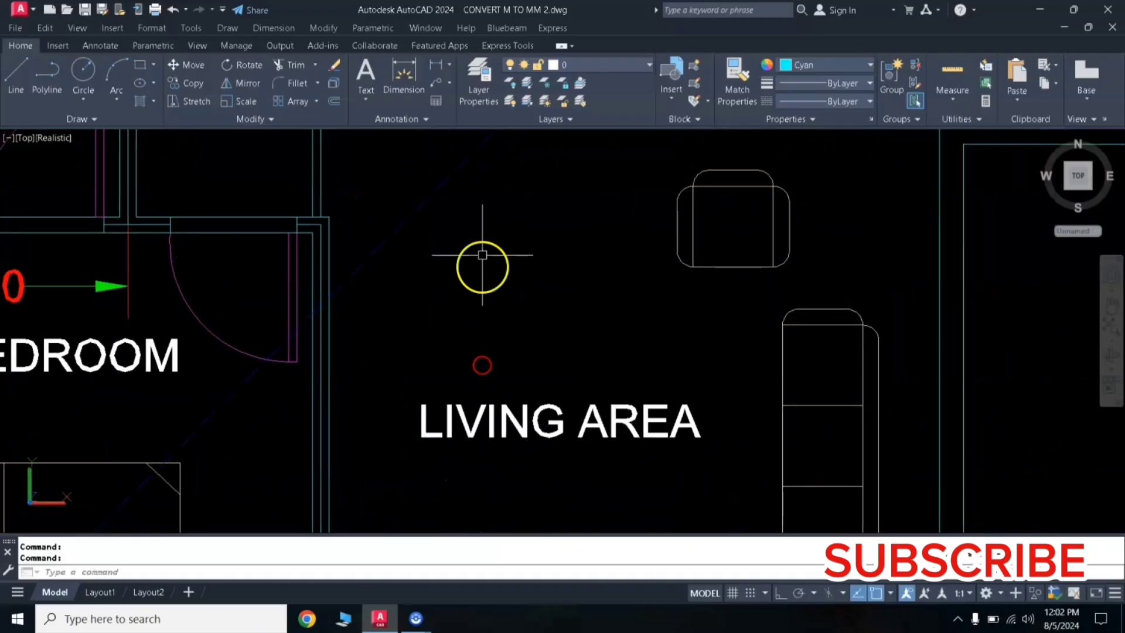
{"action": "scroll", "coordinate": [483, 255], "scroll_direction": "down", "scroll_amount": 2}
{"action": "middle_click_drag", "start_coordinate": [512, 275], "coordinate": [497, 236]}
{"action": "scroll", "coordinate": [517, 244], "scroll_direction": "down", "scroll_amount": 2}
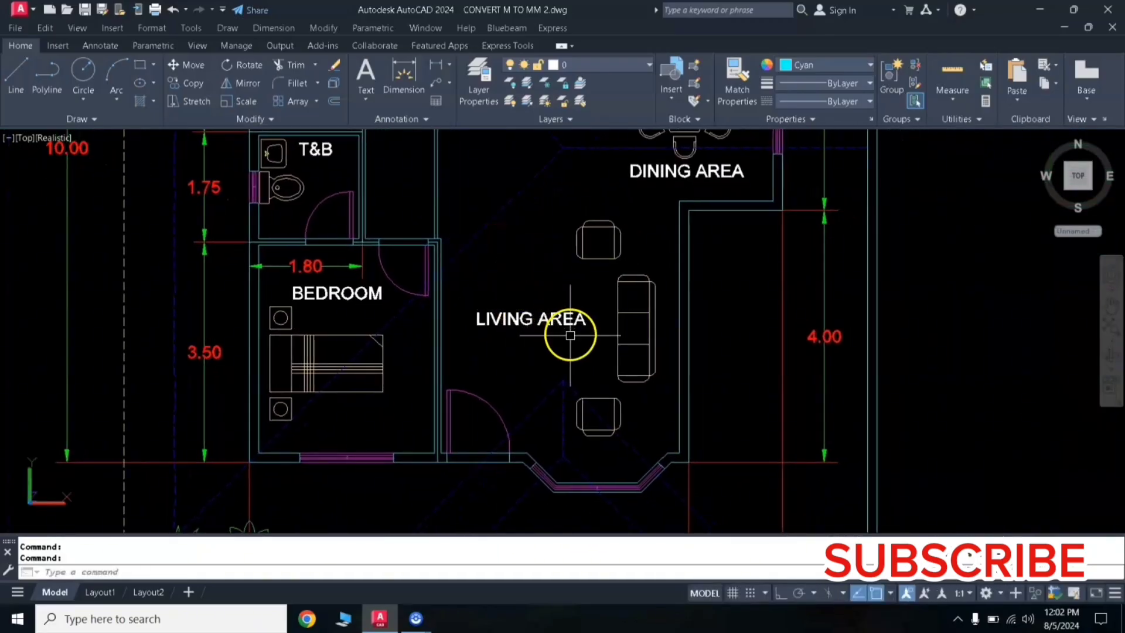
{"action": "scroll", "coordinate": [530, 305], "scroll_direction": "up", "scroll_amount": 5}
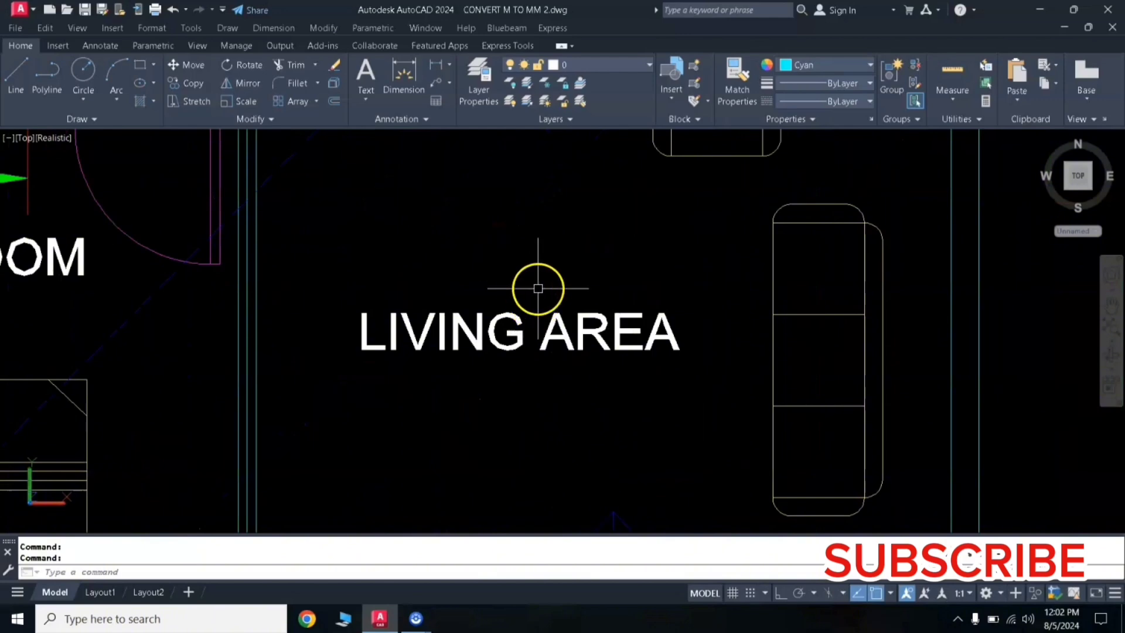
{"action": "scroll", "coordinate": [537, 288], "scroll_direction": "down", "scroll_amount": 2}
{"action": "middle_click_drag", "start_coordinate": [557, 233], "coordinate": [585, 269]}
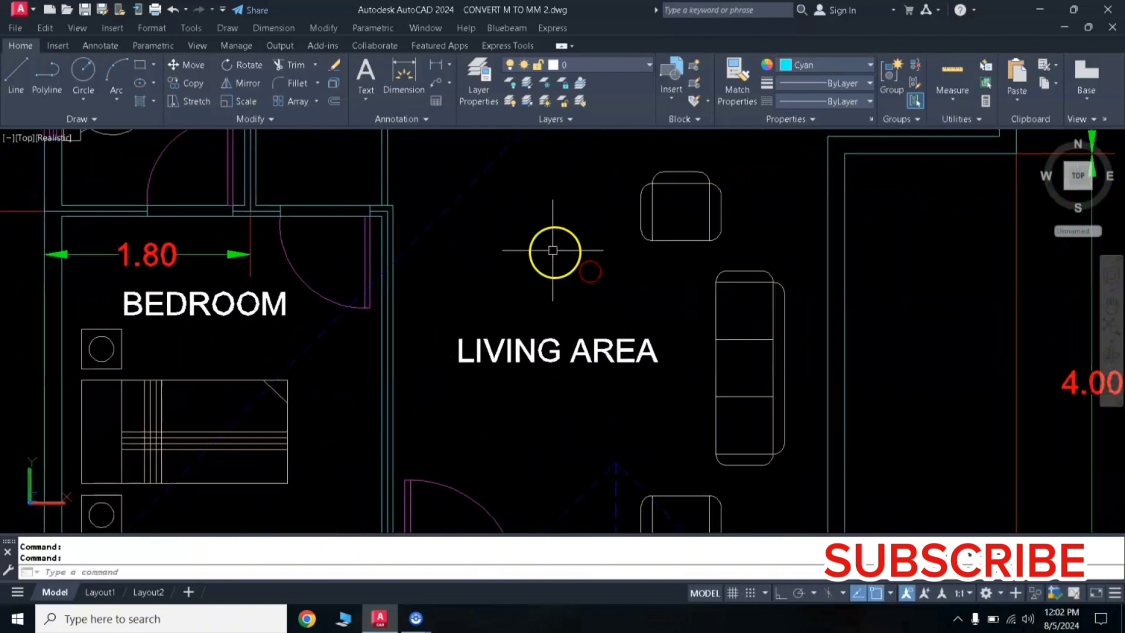
{"action": "middle_click_drag", "start_coordinate": [504, 243], "coordinate": [492, 332]}
{"action": "middle_click_drag", "start_coordinate": [457, 277], "coordinate": [494, 206]}
{"action": "middle_click_drag", "start_coordinate": [527, 346], "coordinate": [494, 240]}
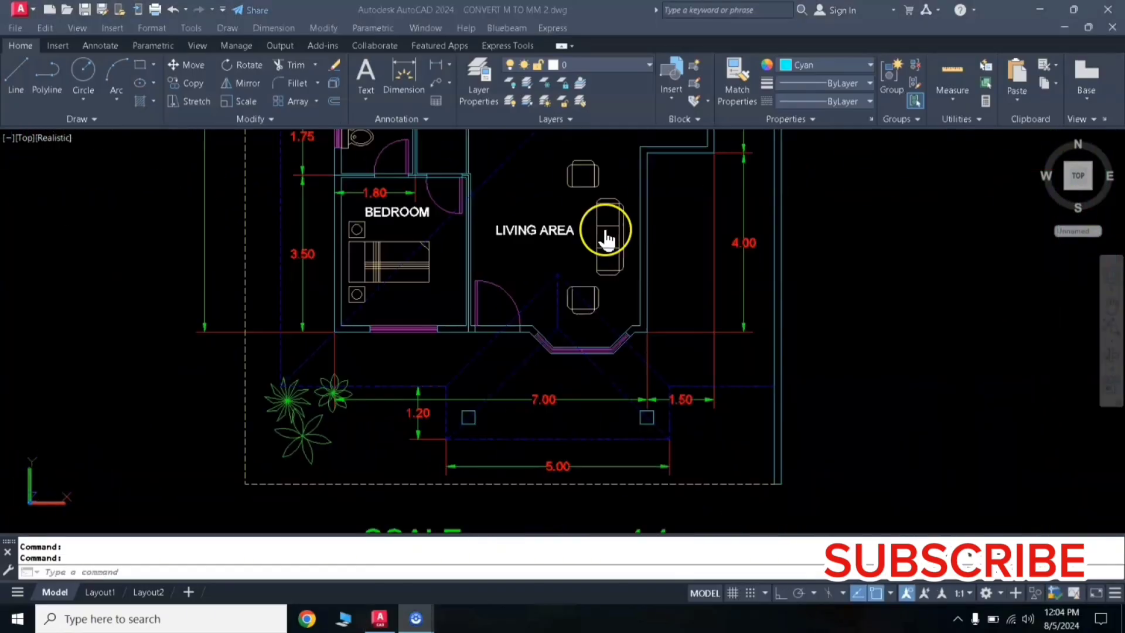
{"action": "scroll", "coordinate": [609, 225], "scroll_direction": "up", "scroll_amount": 3}
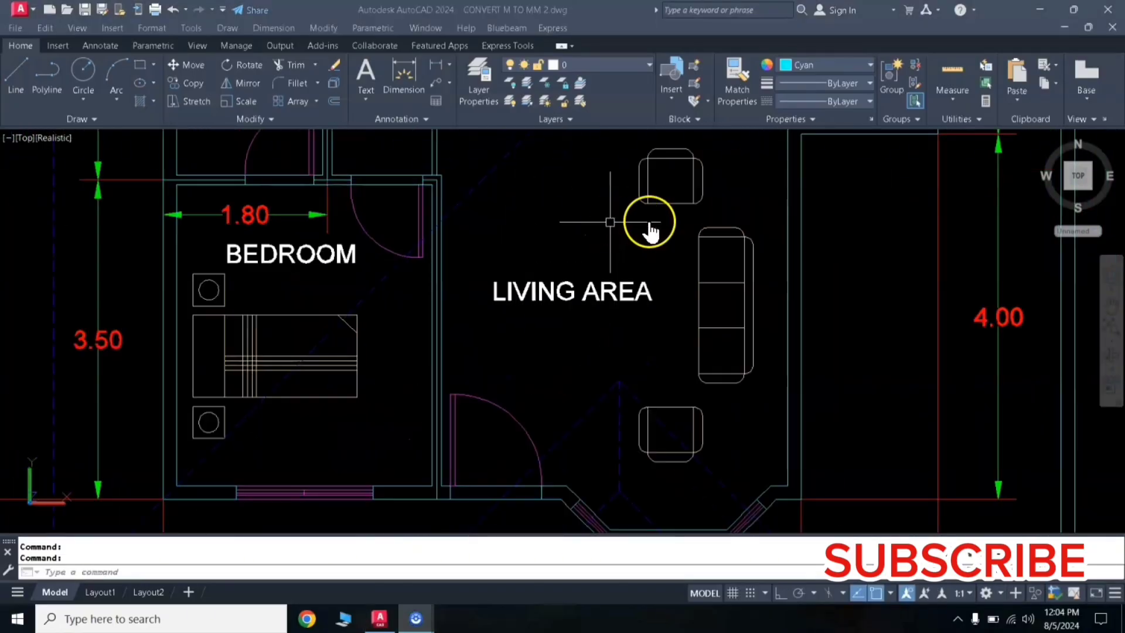
{"action": "scroll", "coordinate": [696, 218], "scroll_direction": "down", "scroll_amount": 3}
{"action": "middle_click_drag", "start_coordinate": [703, 253], "coordinate": [603, 252]}
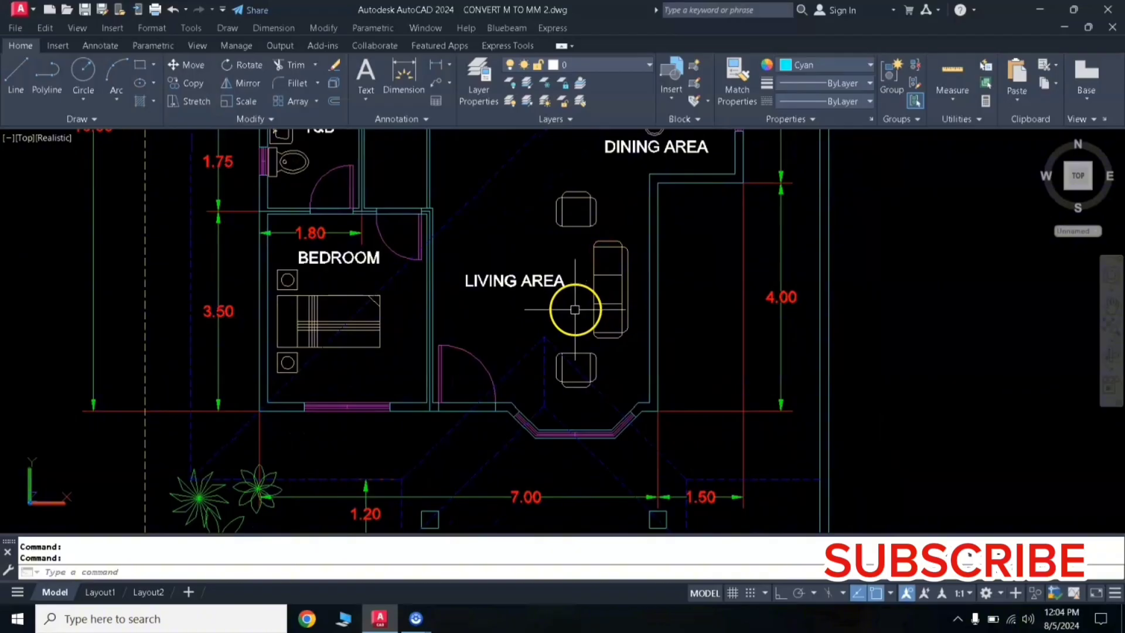
Check whether the living area's upper armchair and sofa select as separate objects, and clear the selection.
{"action": "left_click", "coordinate": [546, 184]}
{"action": "left_click", "coordinate": [604, 229]}
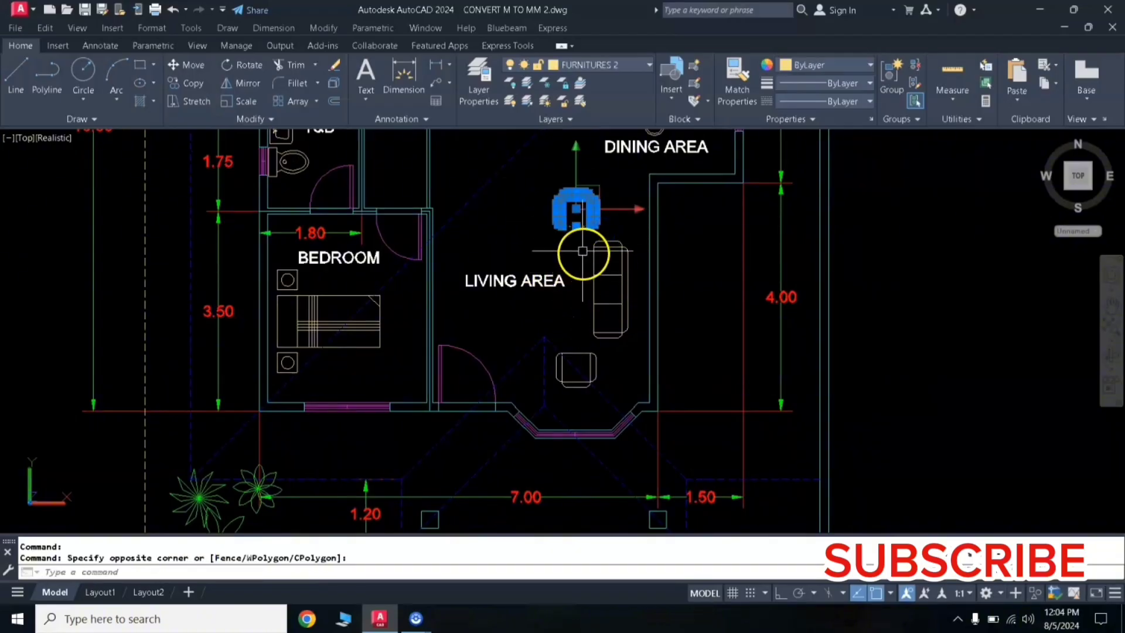
{"action": "left_click", "coordinate": [577, 239]}
{"action": "left_click", "coordinate": [635, 351]}
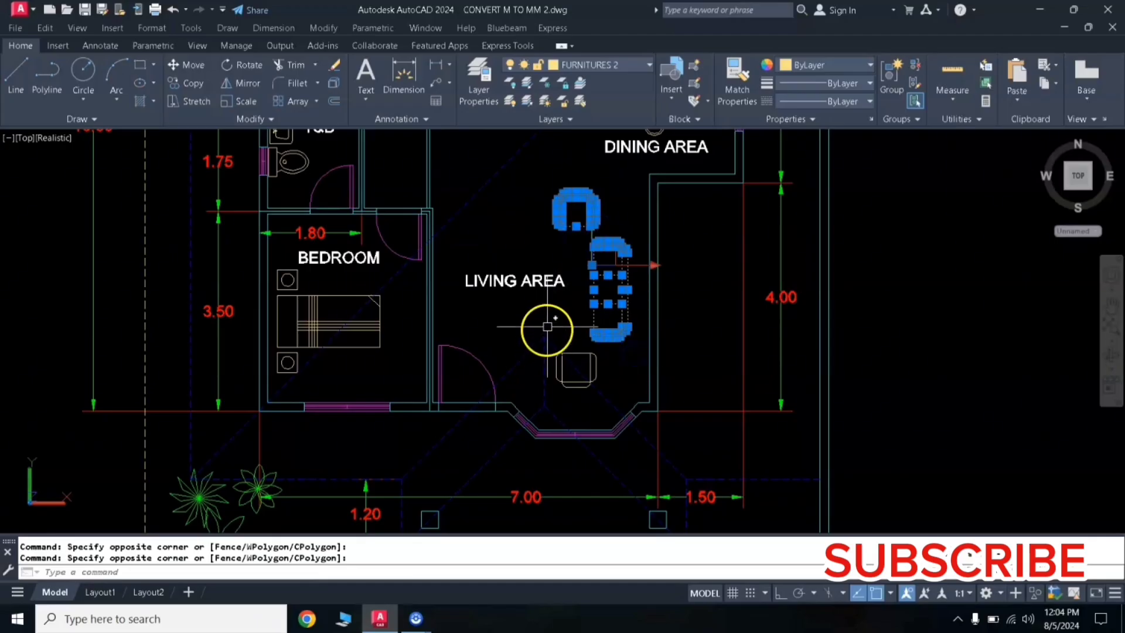
{"action": "key", "text": "Escape"}
{"action": "key", "text": "Escape"}
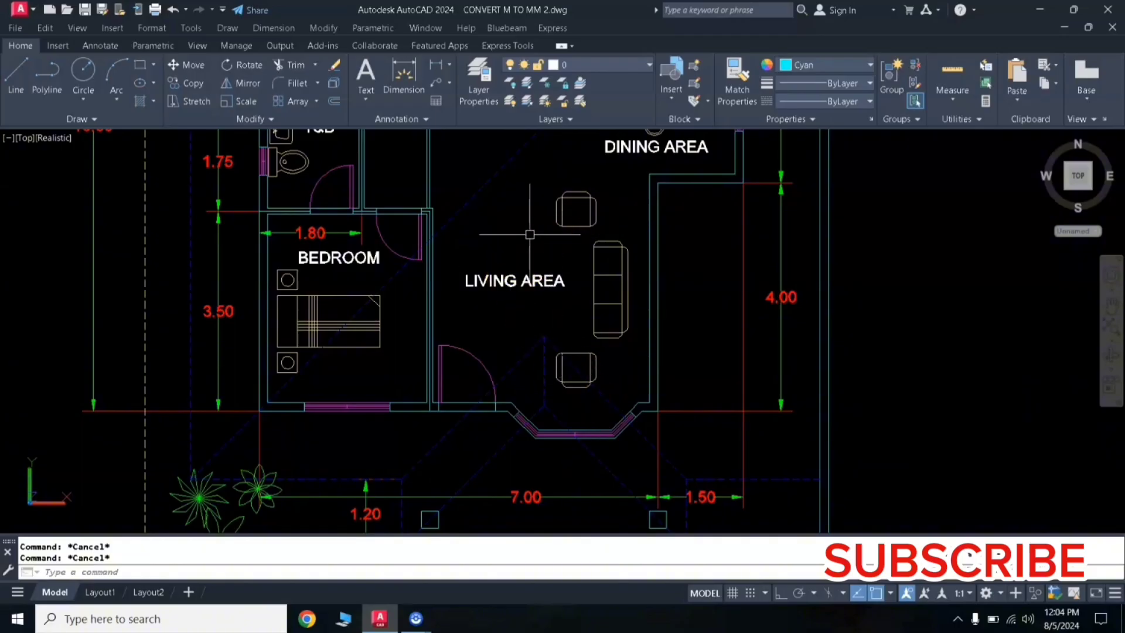
Group the living area's two armchairs and sofa into one unnamed group.
{"action": "type", "text": "r"}
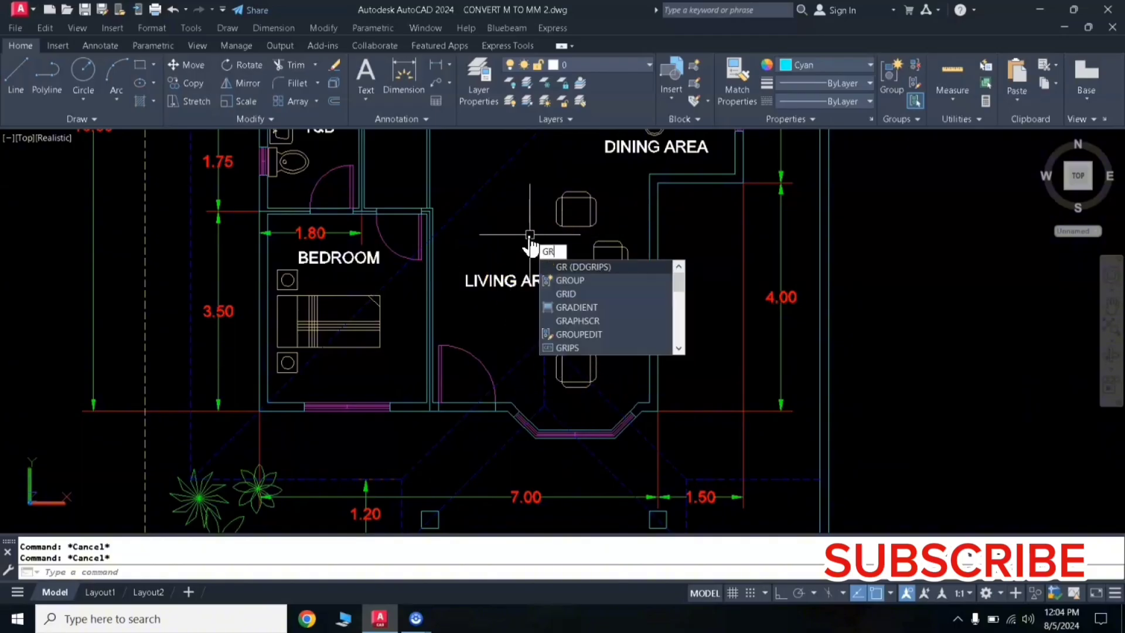
{"action": "left_click", "coordinate": [542, 278]}
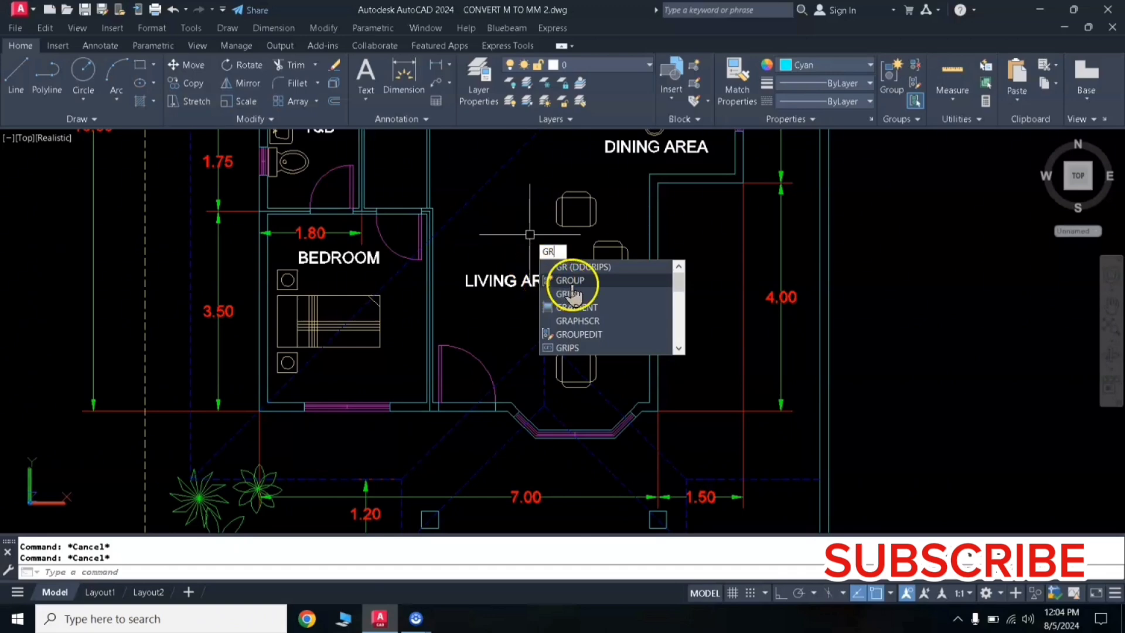
{"action": "left_click", "coordinate": [540, 182]}
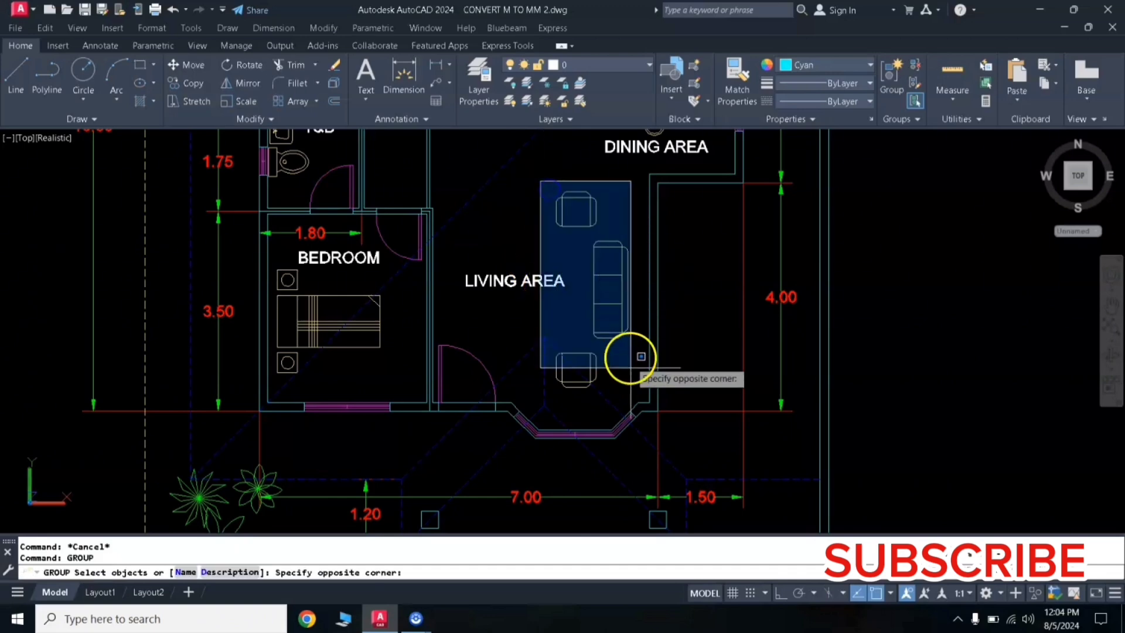
{"action": "left_click", "coordinate": [635, 392]}
{"action": "key", "text": "Return"}
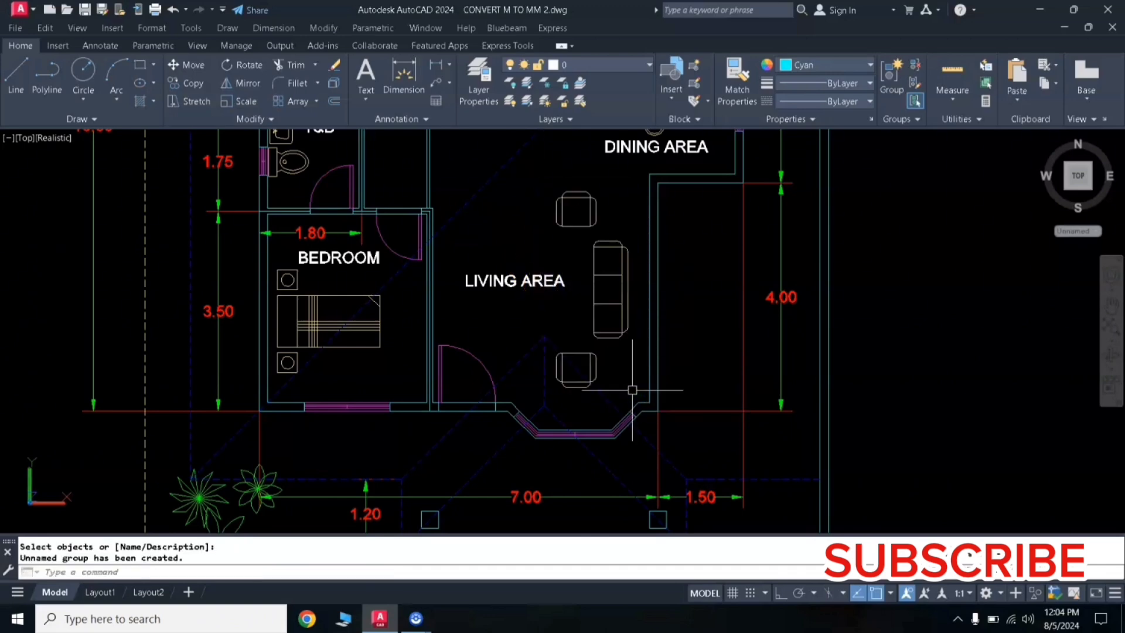
Move the grouped armchairs and sofa out of the living area to the empty space right of the floor plan.
{"action": "left_click", "coordinate": [565, 223]}
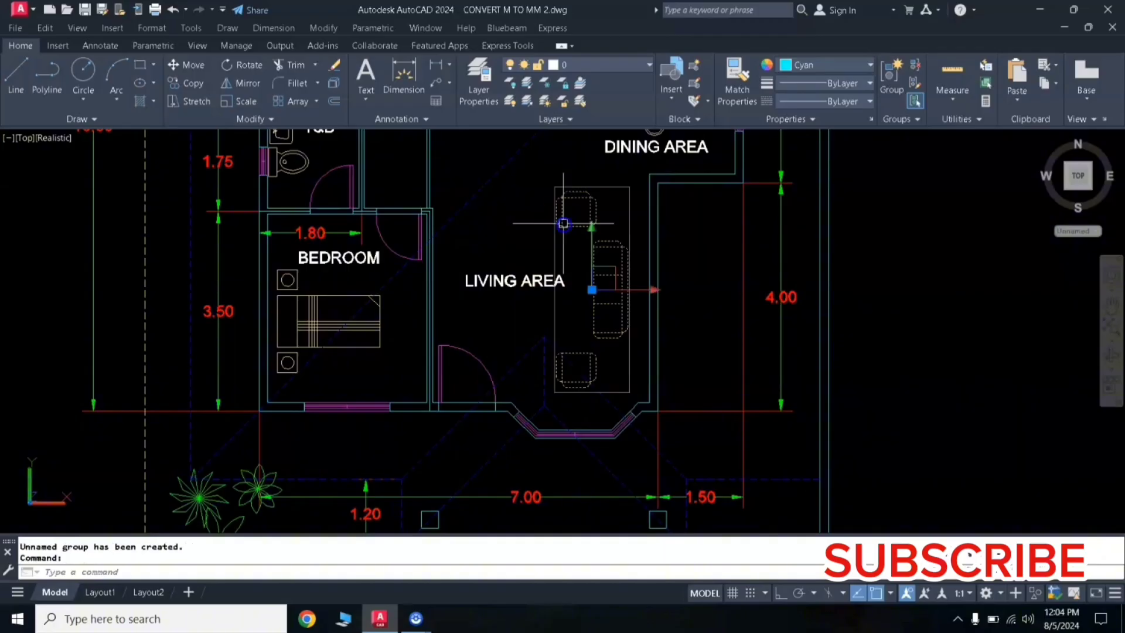
{"action": "type", "text": "m"}
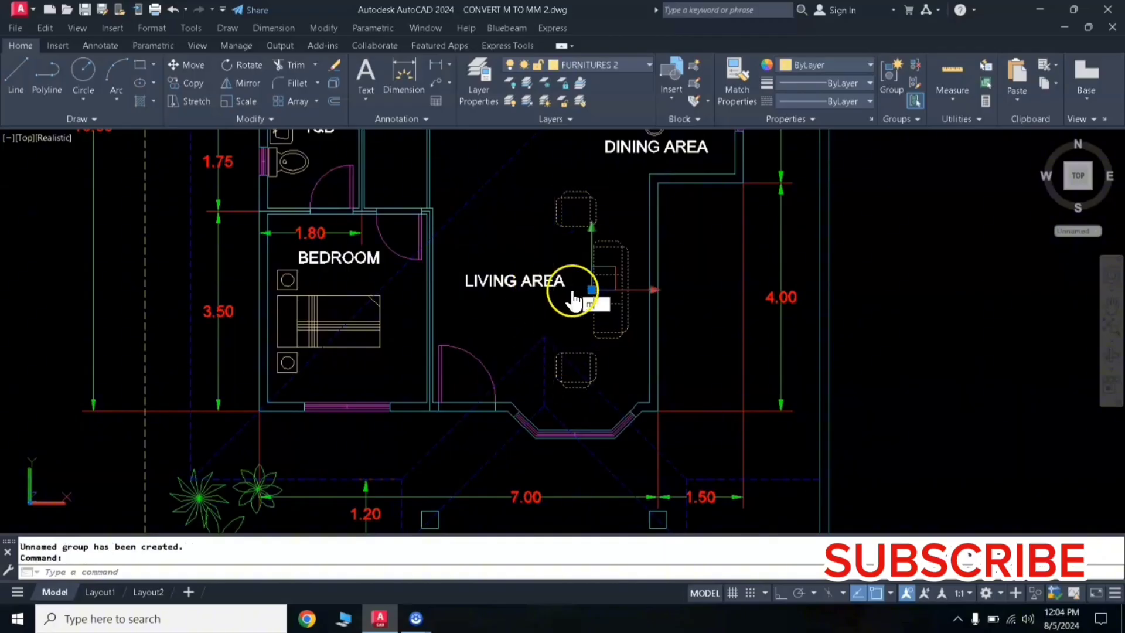
{"action": "key", "text": "Return"}
{"action": "left_click", "coordinate": [569, 298]}
{"action": "left_click", "coordinate": [922, 319]}
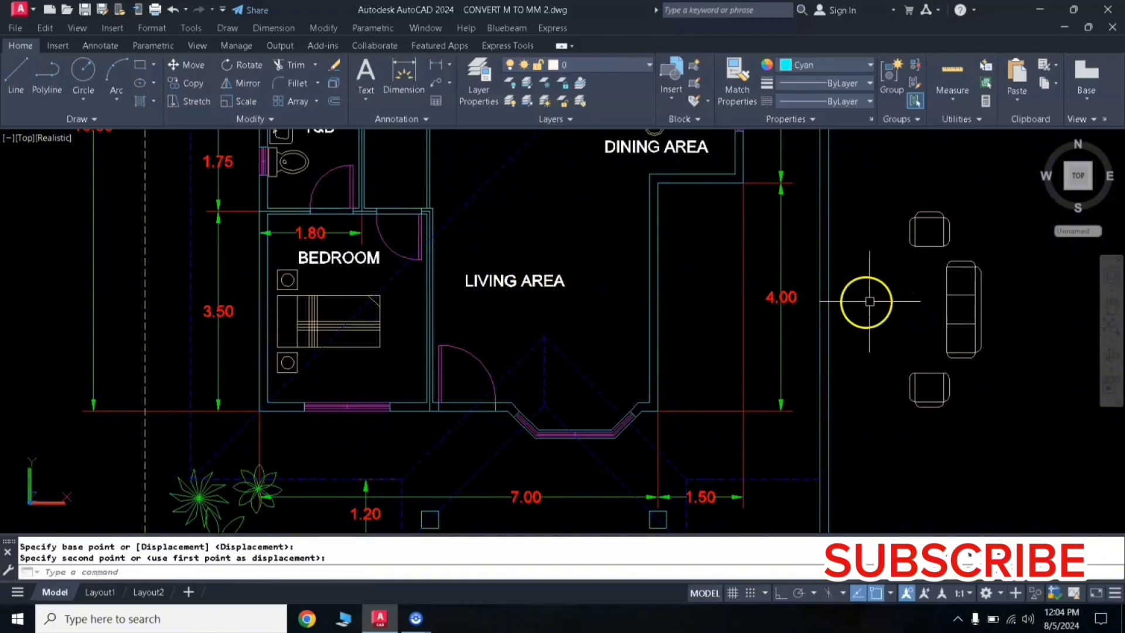
Check how the moved furniture selects through its upper armchair, and clear the selection.
{"action": "scroll", "coordinate": [881, 297], "scroll_direction": "down", "scroll_amount": 3}
{"action": "scroll", "coordinate": [679, 285], "scroll_direction": "up", "scroll_amount": 3}
{"action": "scroll", "coordinate": [679, 285], "scroll_direction": "up", "scroll_amount": 1}
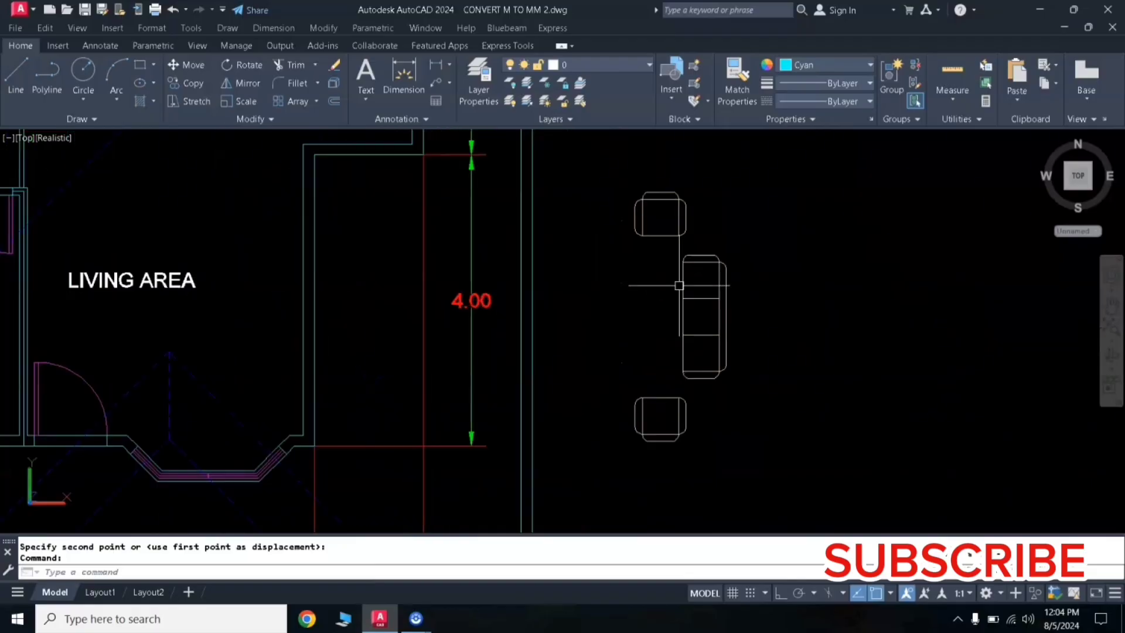
{"action": "scroll", "coordinate": [655, 251], "scroll_direction": "up", "scroll_amount": 2}
{"action": "scroll", "coordinate": [729, 364], "scroll_direction": "down", "scroll_amount": 2}
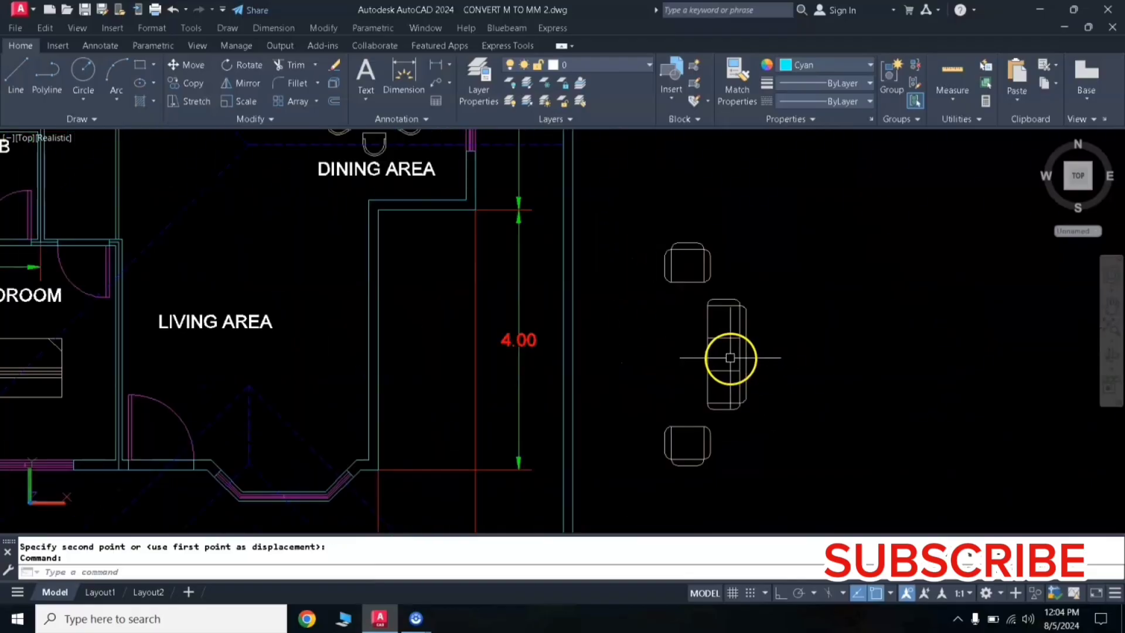
{"action": "scroll", "coordinate": [665, 352], "scroll_direction": "up", "scroll_amount": 2}
{"action": "scroll", "coordinate": [673, 328], "scroll_direction": "down", "scroll_amount": 2}
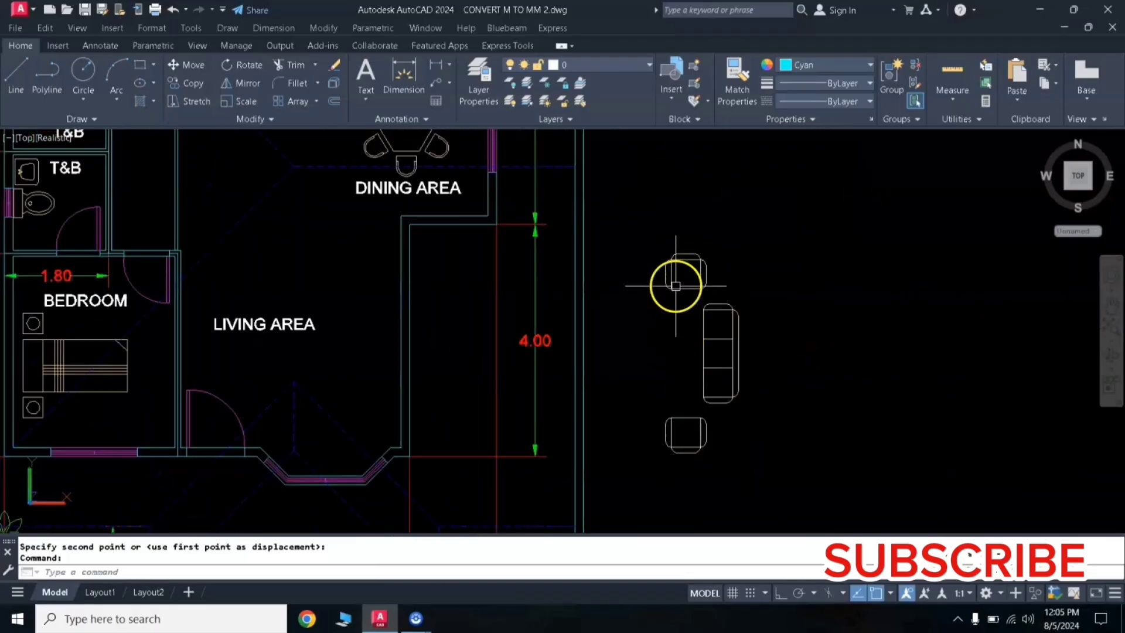
{"action": "left_click", "coordinate": [674, 287]}
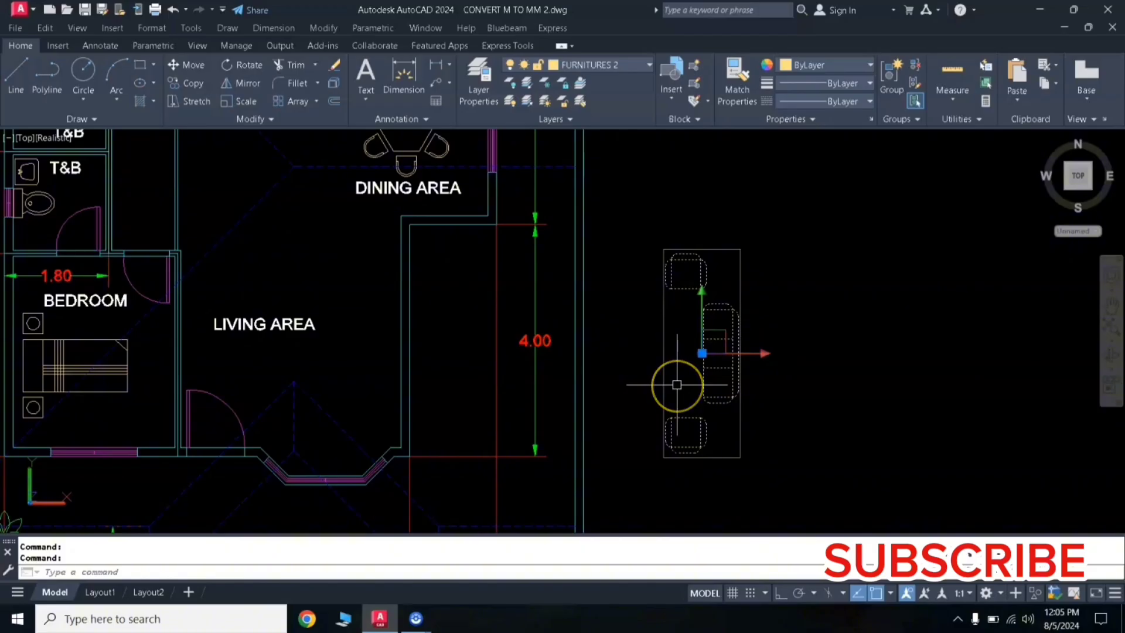
{"action": "key", "text": "Escape"}
{"action": "key", "text": "Escape"}
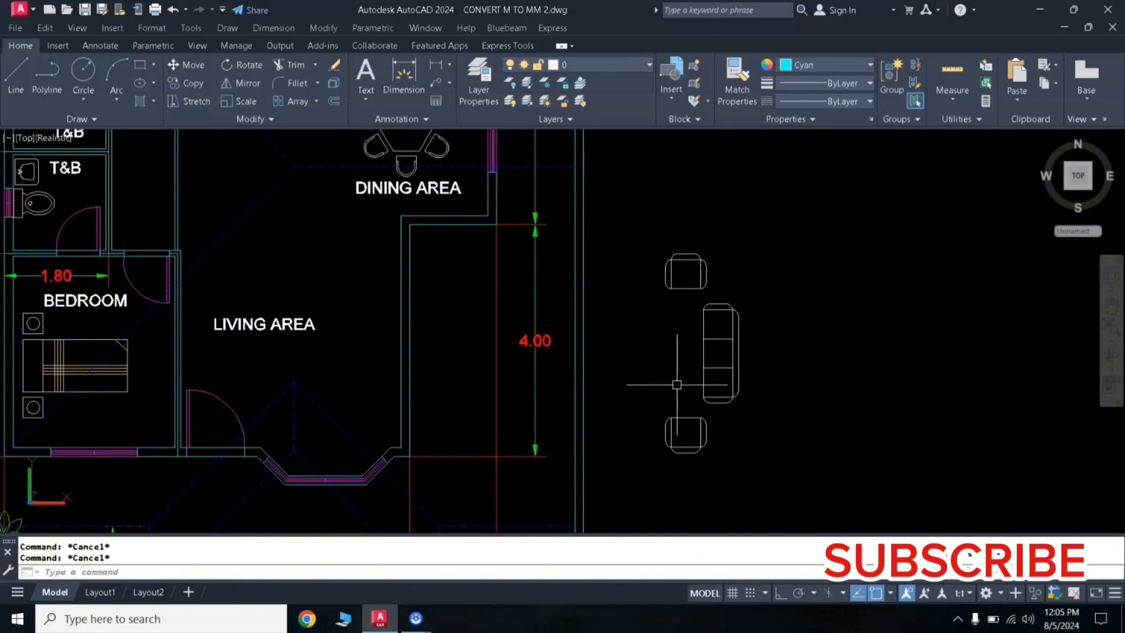
Ungroup the moved armchairs and sofa, and select only the upper armchair.
{"action": "type", "text": "un"}
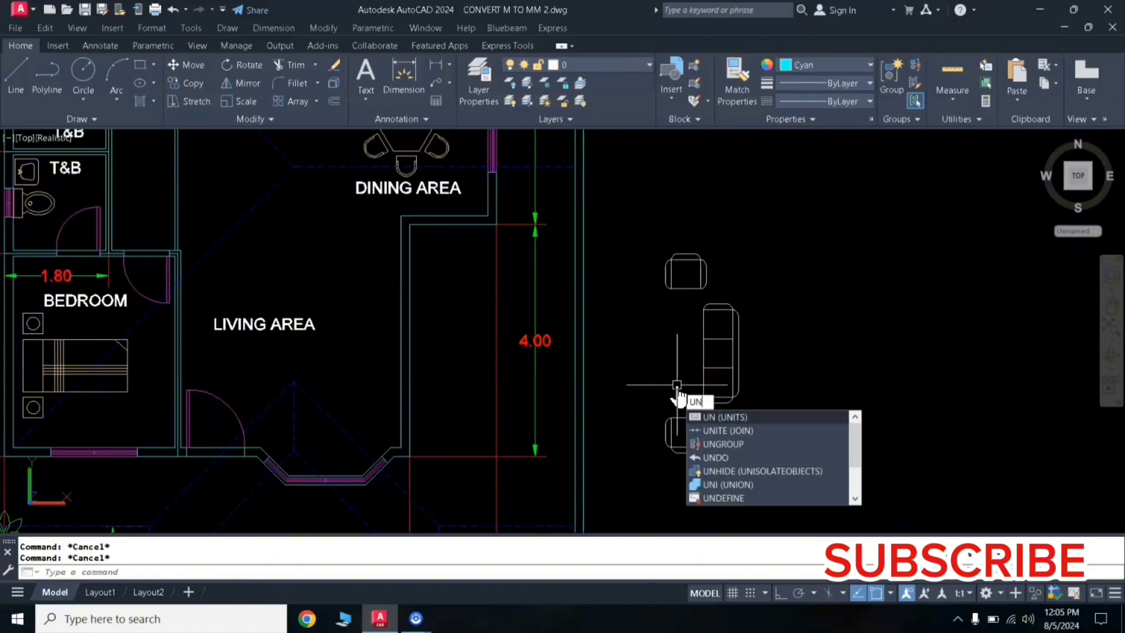
{"action": "left_click", "coordinate": [723, 444]}
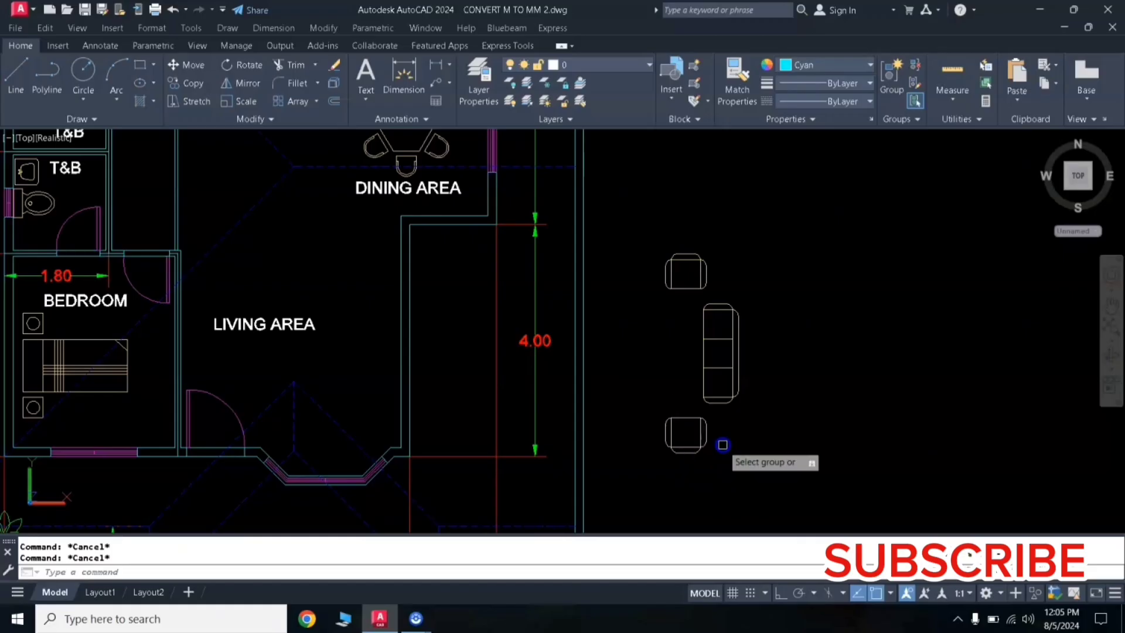
{"action": "left_click", "coordinate": [689, 274]}
{"action": "left_click", "coordinate": [615, 246]}
{"action": "left_click", "coordinate": [727, 293]}
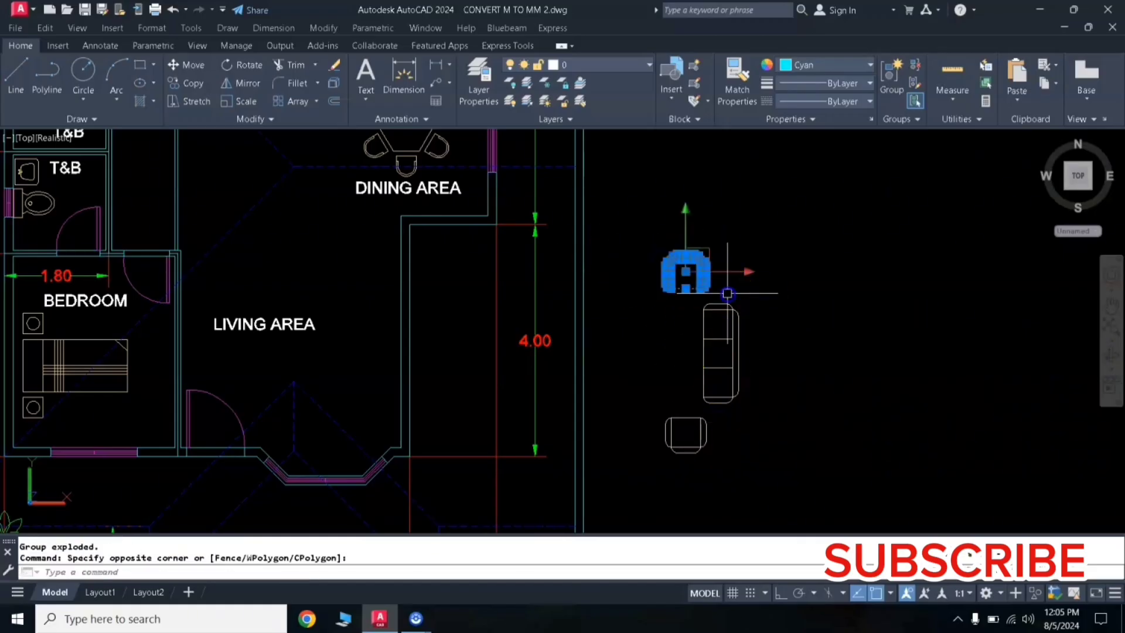
Move the upper armchair about 2.00 units to the right, away from the sofa and the lower armchair.
{"action": "key", "text": "Return"}
{"action": "left_click", "coordinate": [667, 311]}
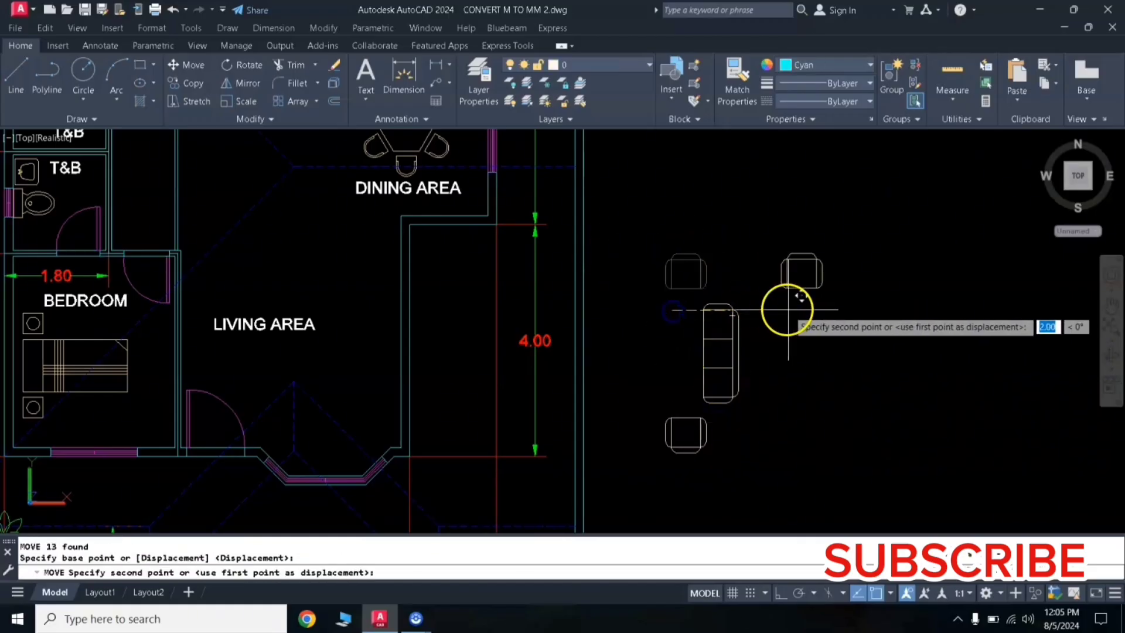
{"action": "left_click", "coordinate": [785, 309]}
{"action": "scroll", "coordinate": [675, 321], "scroll_direction": "up", "scroll_amount": 2}
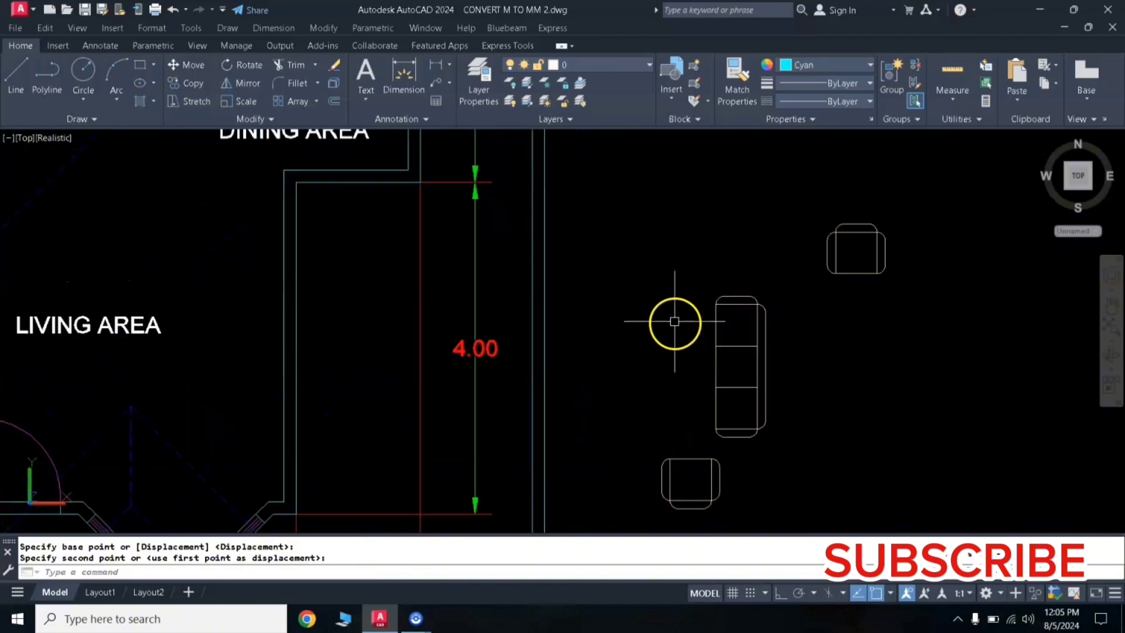
{"action": "scroll", "coordinate": [675, 321], "scroll_direction": "down", "scroll_amount": 2}
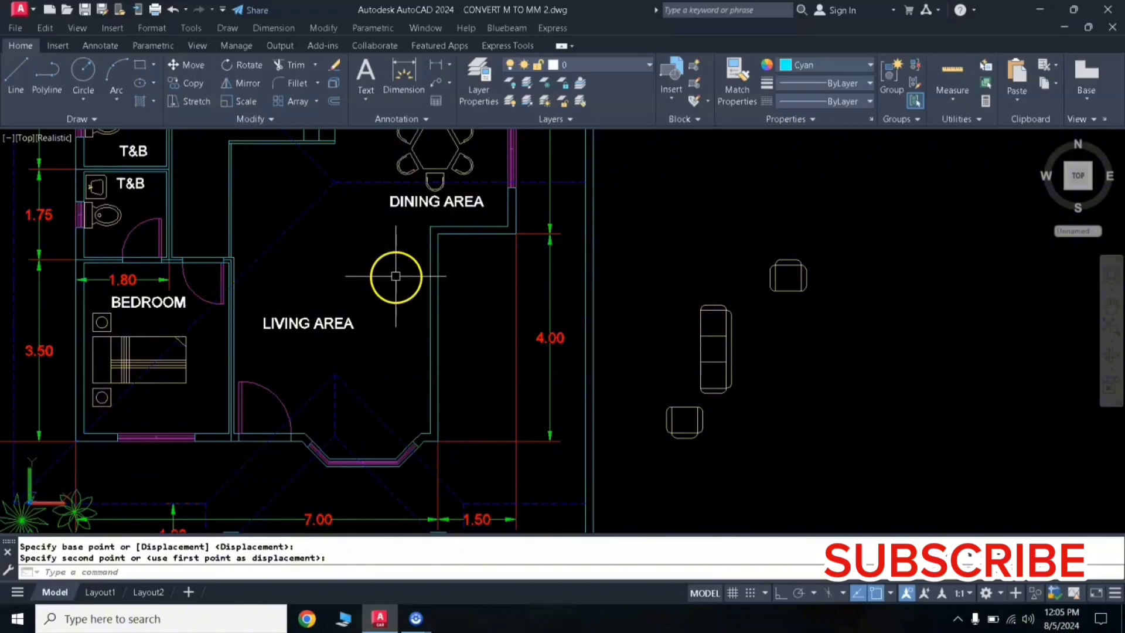
Undo the armchair's move, the ungrouping and the furniture group's move out of the living area.
{"action": "key", "text": "Return"}
{"action": "key", "text": "Return"}
{"action": "key", "text": "Return"}
{"action": "key", "text": "Return"}
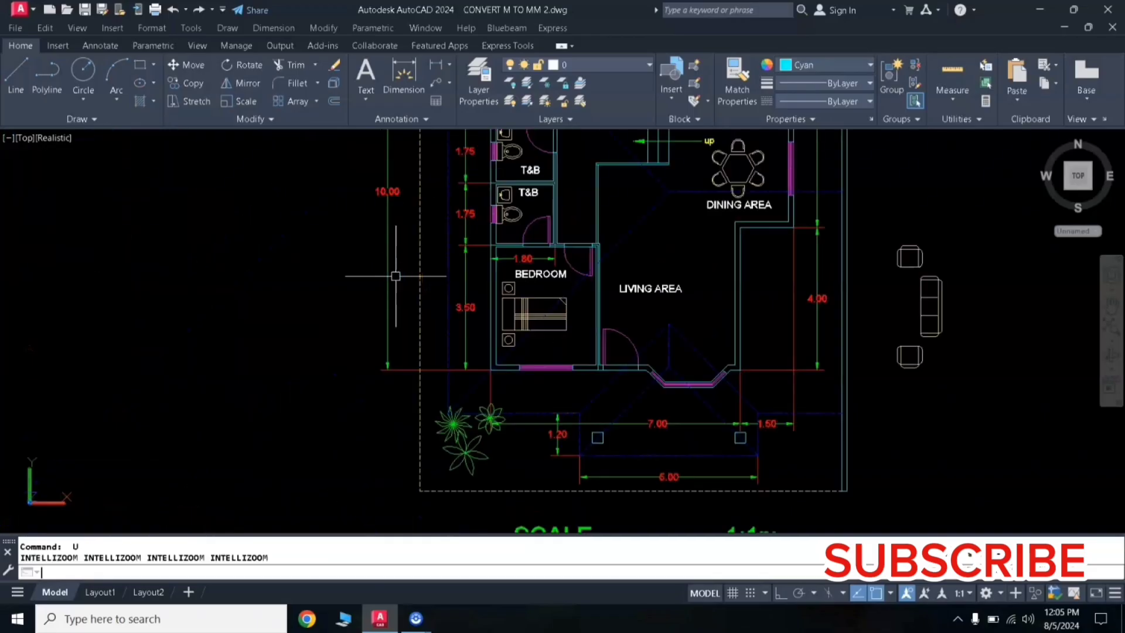
{"action": "key", "text": "Return"}
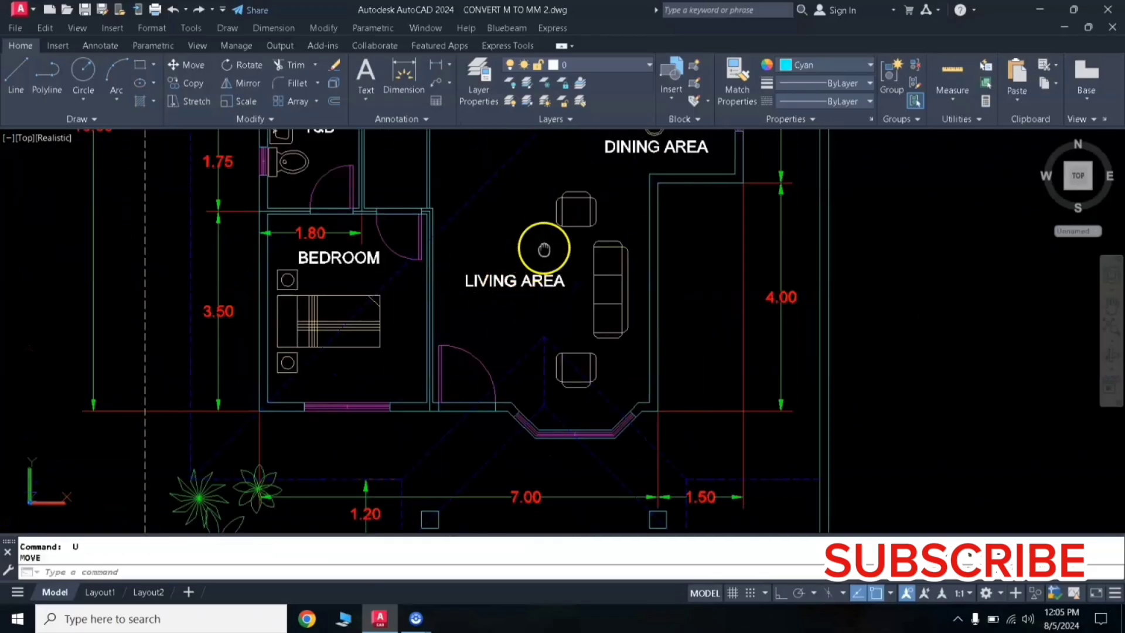
Draw an open, irregular chain of eight connected lines in the empty space right of the floor plan.
{"action": "middle_click_drag", "start_coordinate": [537, 246], "coordinate": [260, 295]}
{"action": "middle_click_drag", "start_coordinate": [633, 290], "coordinate": [555, 276]}
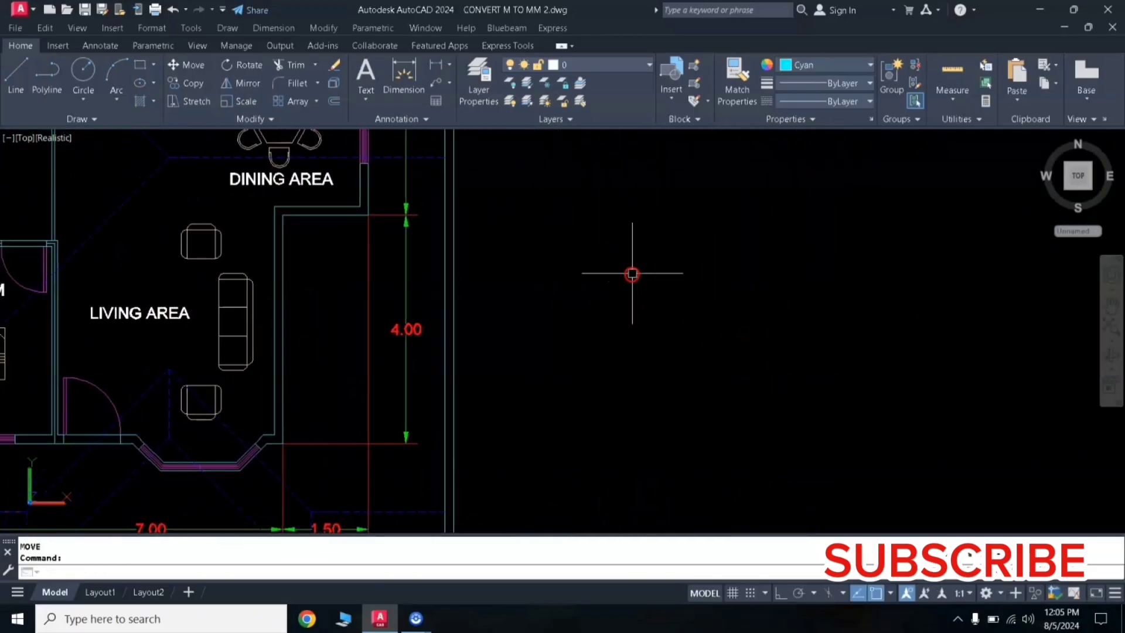
{"action": "type", "text": "l"}
{"action": "key", "text": "Return"}
{"action": "left_click", "coordinate": [609, 367]}
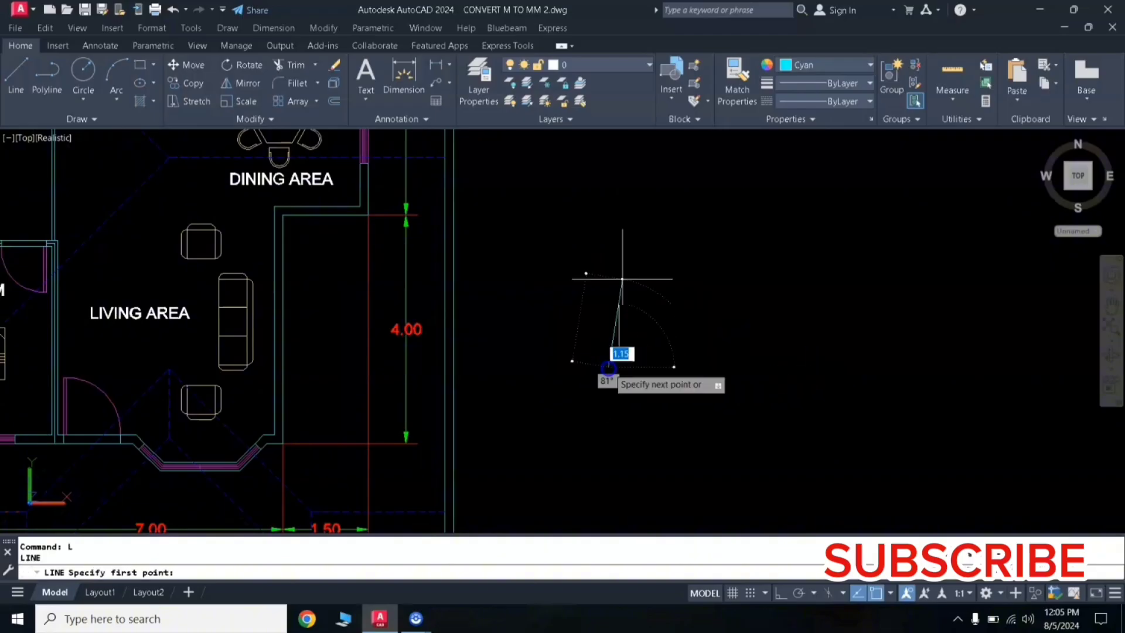
{"action": "left_click", "coordinate": [623, 190]}
{"action": "left_click", "coordinate": [769, 216]}
{"action": "left_click", "coordinate": [779, 304]}
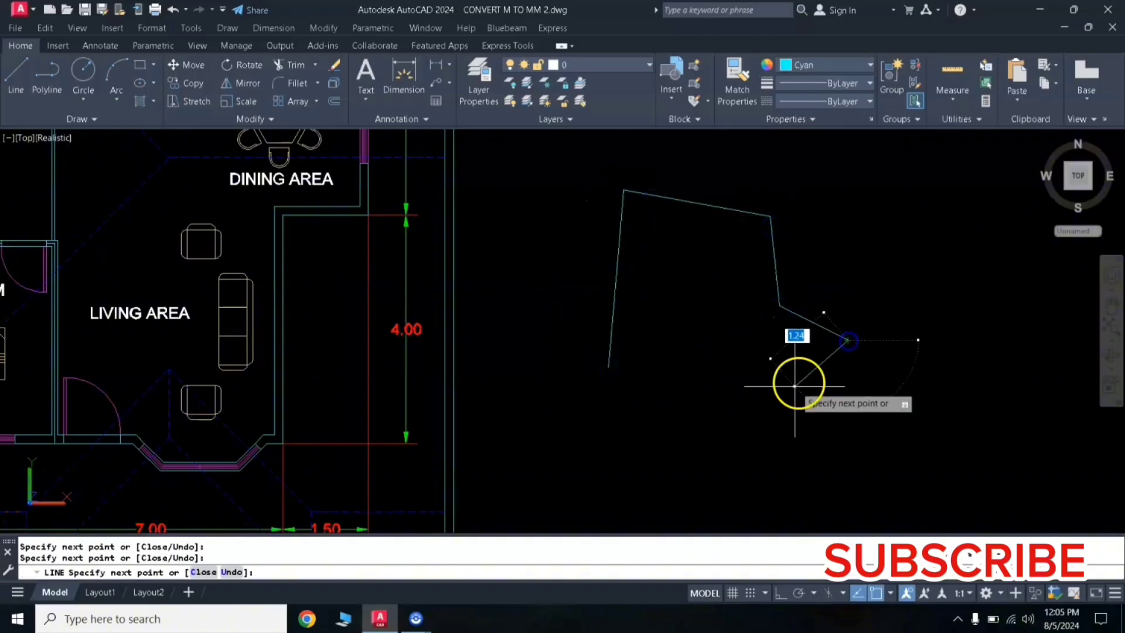
{"action": "left_click", "coordinate": [847, 340]}
{"action": "left_click", "coordinate": [737, 441]}
{"action": "left_click", "coordinate": [688, 421]}
{"action": "left_click", "coordinate": [638, 462]}
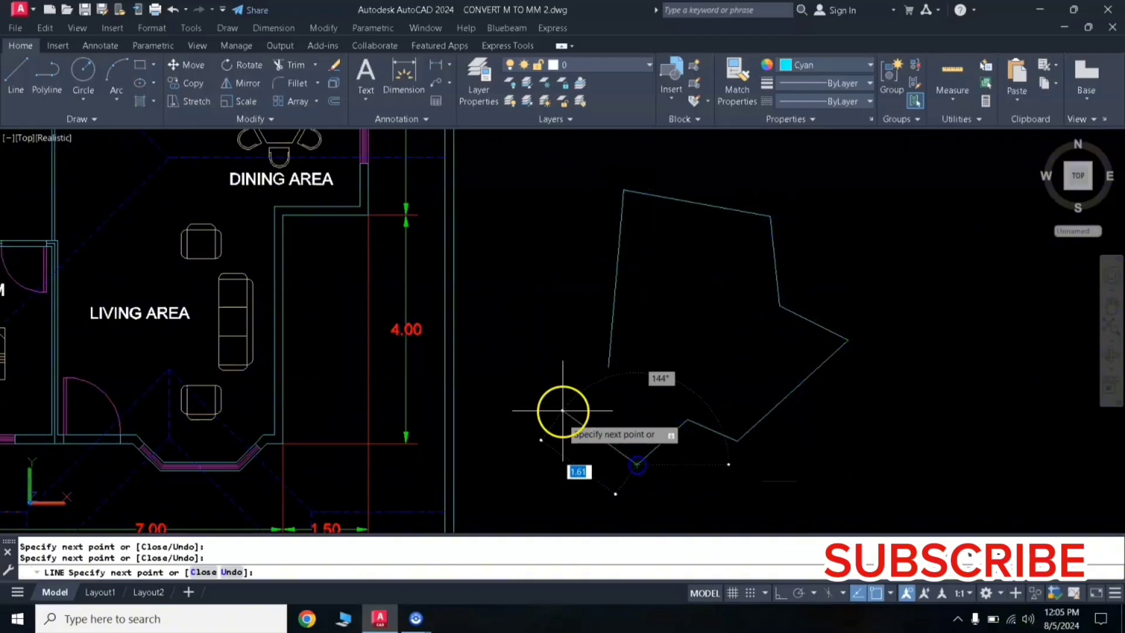
{"action": "key", "text": "Return"}
Select several segments of the line chain one by one to check how they select, and clear the selection.
{"action": "left_click", "coordinate": [613, 269]}
{"action": "left_click", "coordinate": [720, 208]}
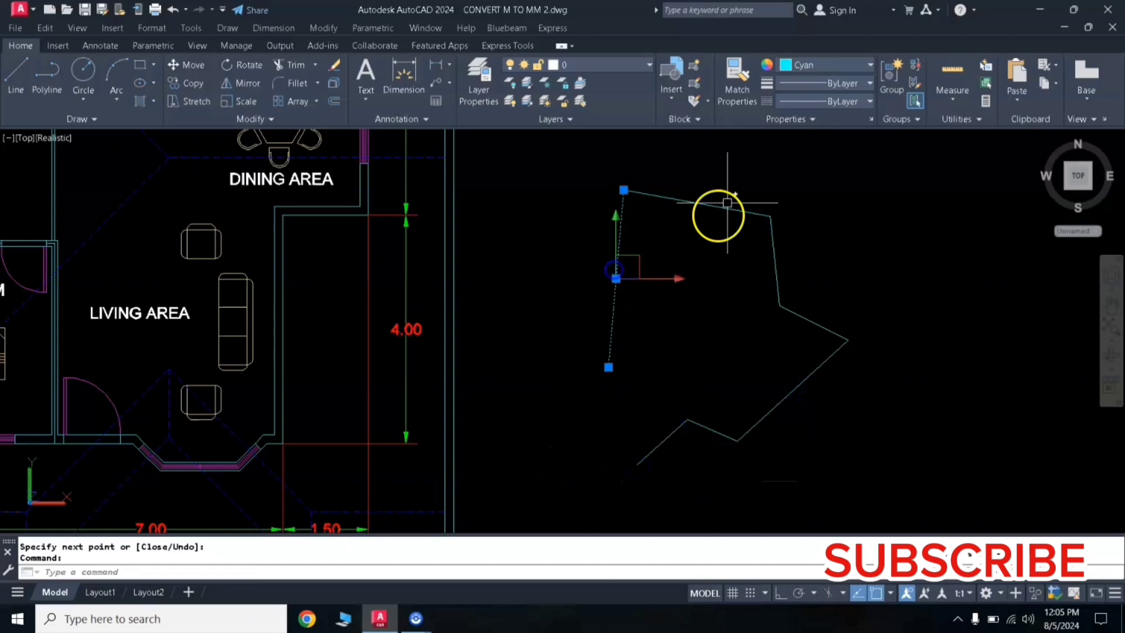
{"action": "left_click", "coordinate": [696, 193]}
{"action": "left_click", "coordinate": [768, 264]}
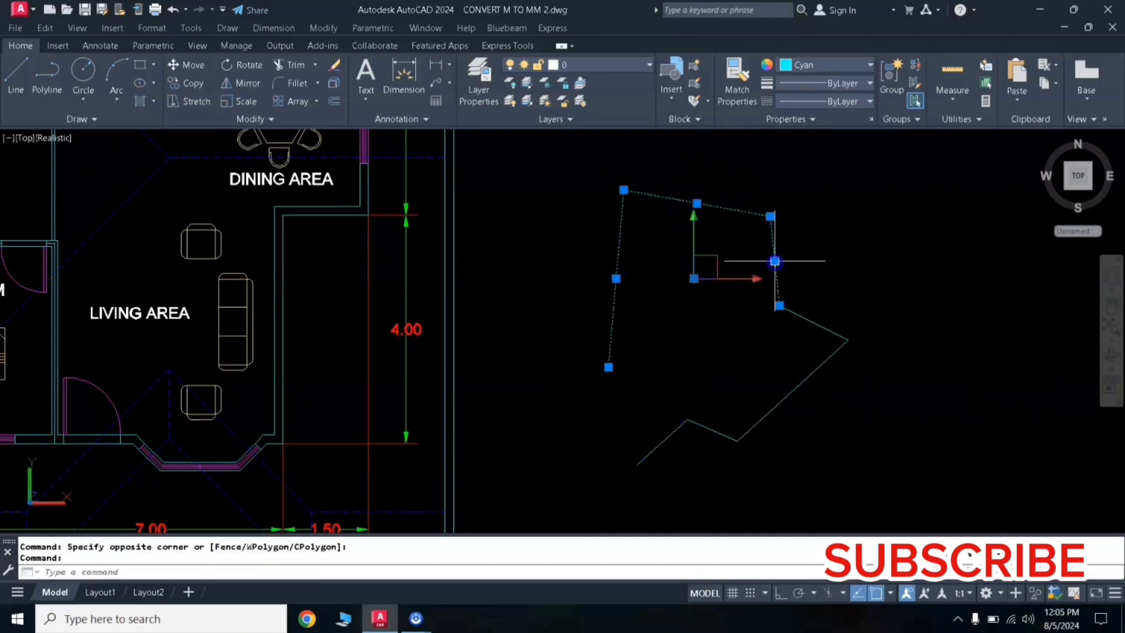
{"action": "left_click", "coordinate": [806, 320]}
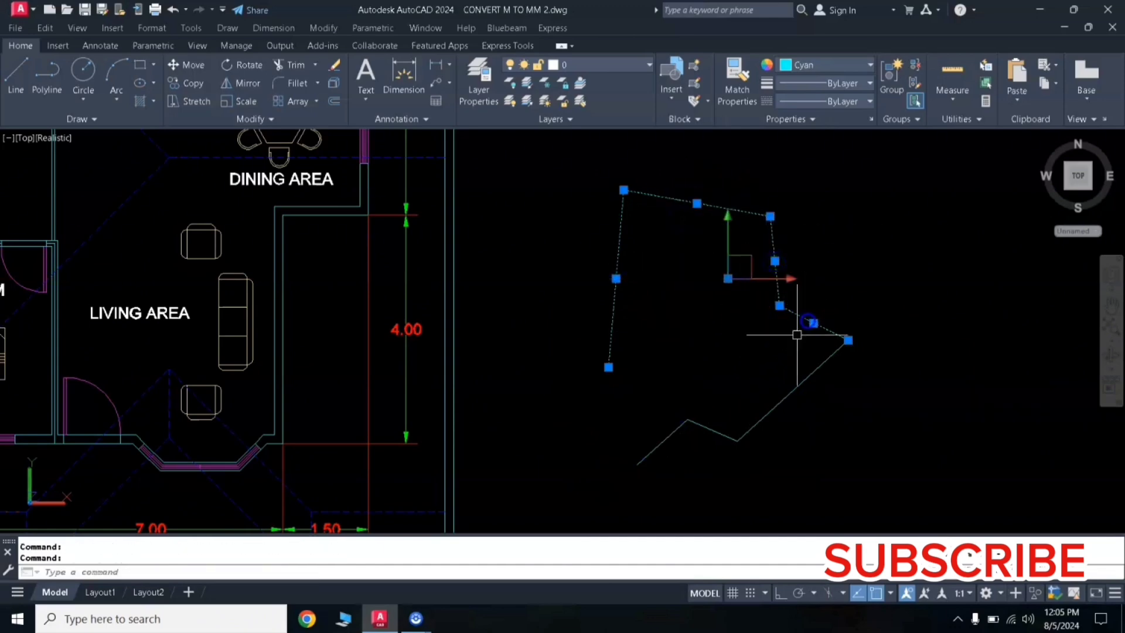
{"action": "left_click", "coordinate": [796, 389]}
{"action": "key", "text": "Escape"}
{"action": "key", "text": "Escape"}
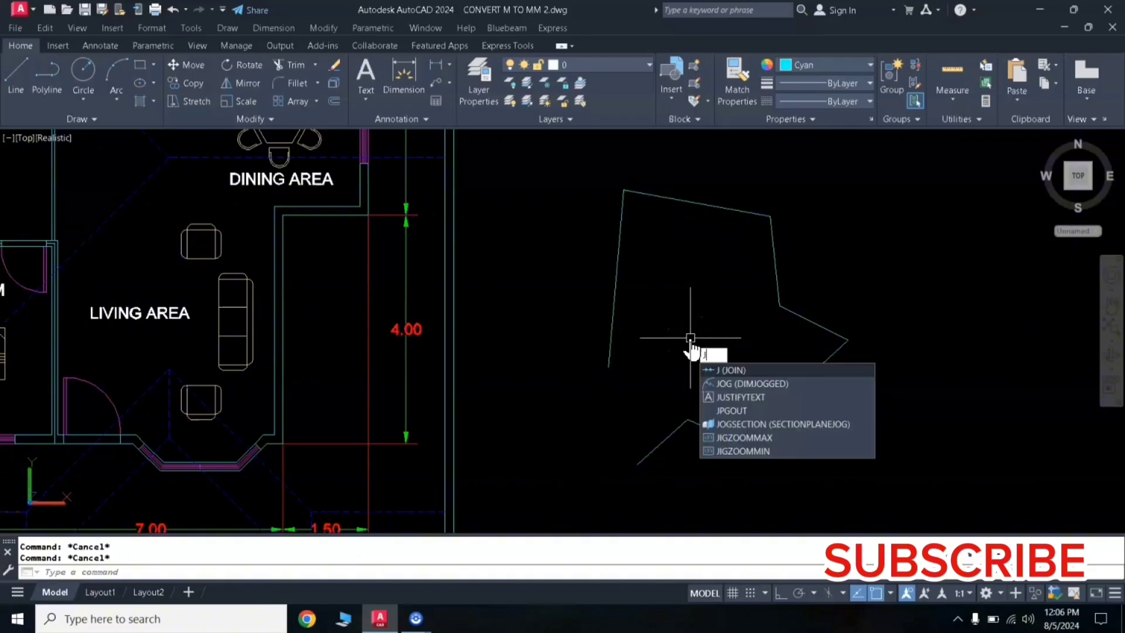
Join all segments of the open line chain into one polyline and check how it selects.
{"action": "left_click", "coordinate": [737, 371]}
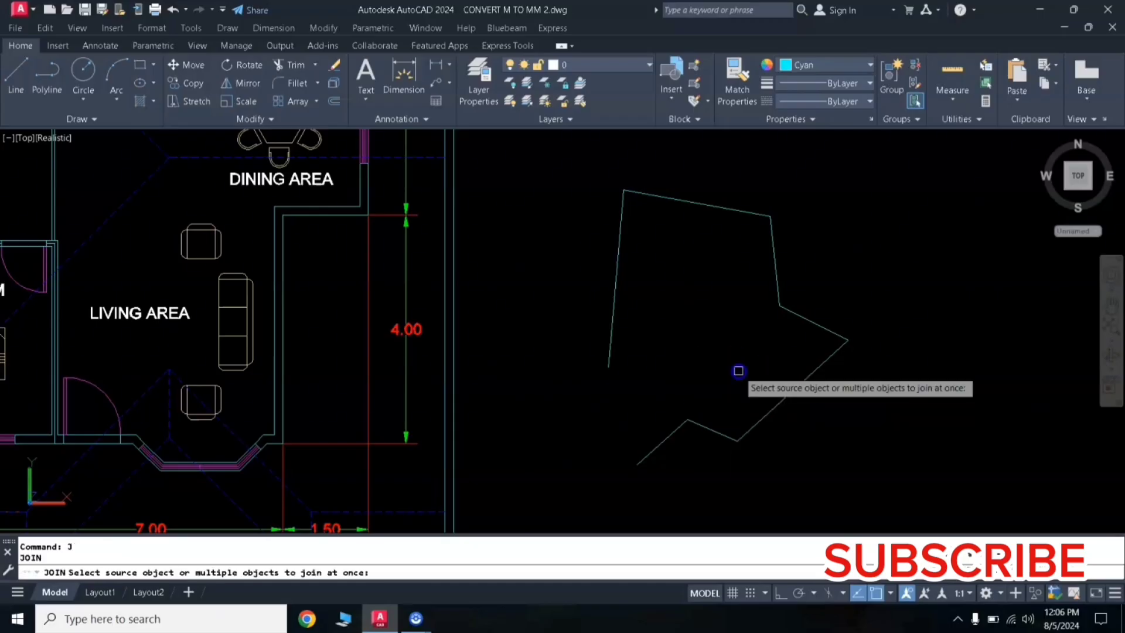
{"action": "left_click", "coordinate": [537, 176]}
{"action": "left_click", "coordinate": [869, 511]}
{"action": "key", "text": "Return"}
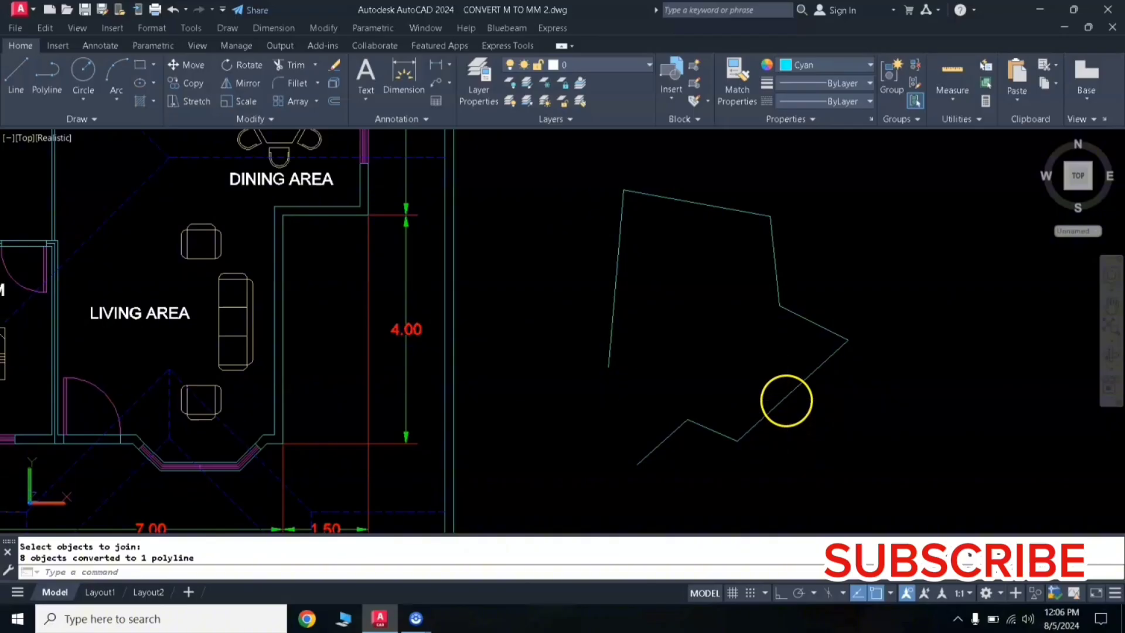
{"action": "left_click", "coordinate": [785, 402]}
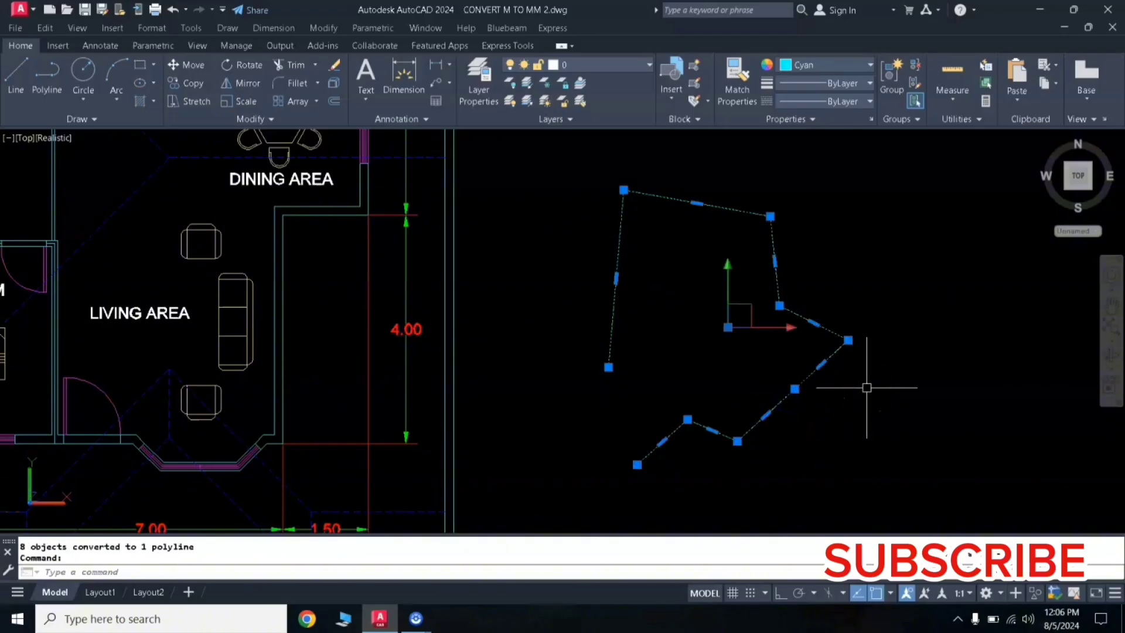
{"action": "key", "text": "Escape"}
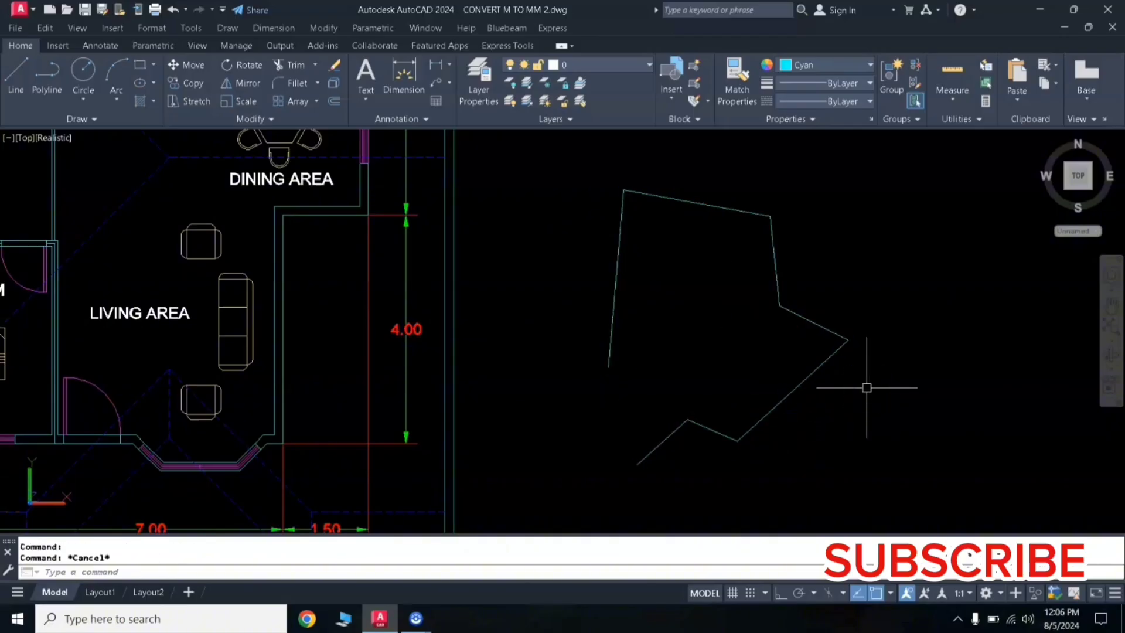
{"action": "key", "text": "Escape"}
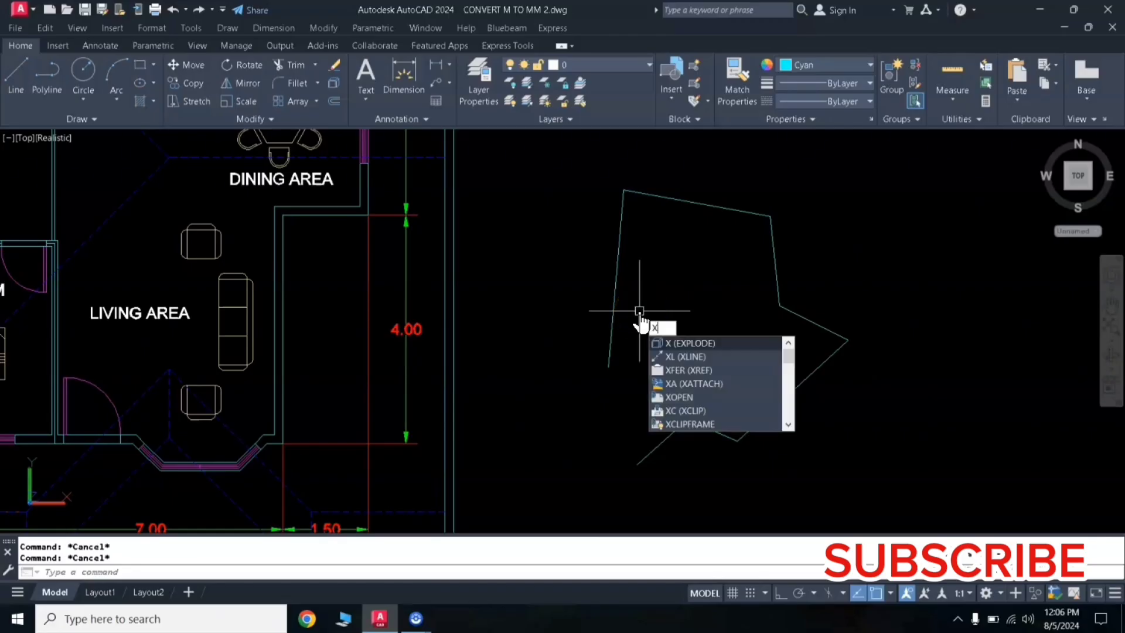
Explode the joined polyline right of the floor plan into individual lines.
{"action": "key", "text": "Return"}
{"action": "left_click", "coordinate": [615, 279]}
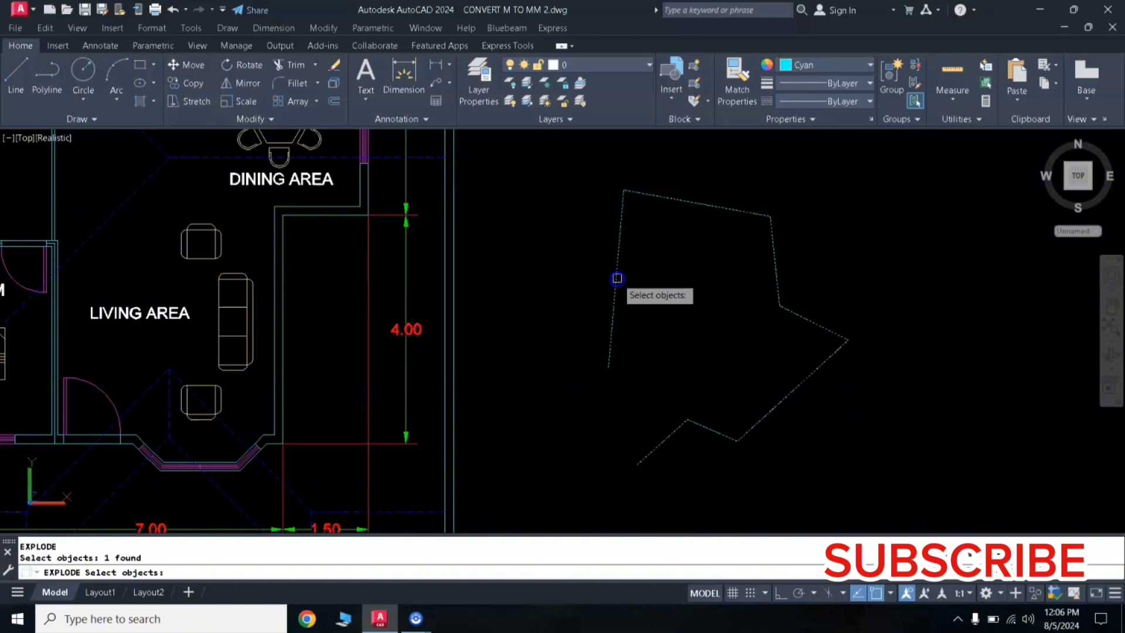
{"action": "key", "text": "Return"}
Move the chain's leftmost line a short distance down and to the left, and undo that move.
{"action": "left_click", "coordinate": [617, 268]}
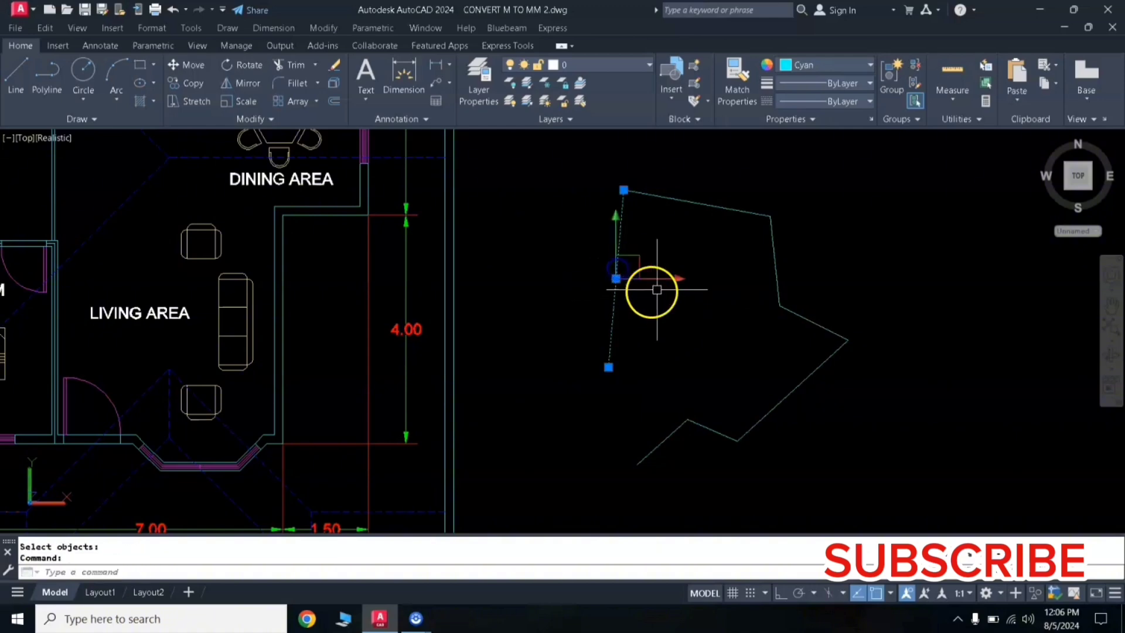
{"action": "type", "text": "m"}
{"action": "key", "text": "Return"}
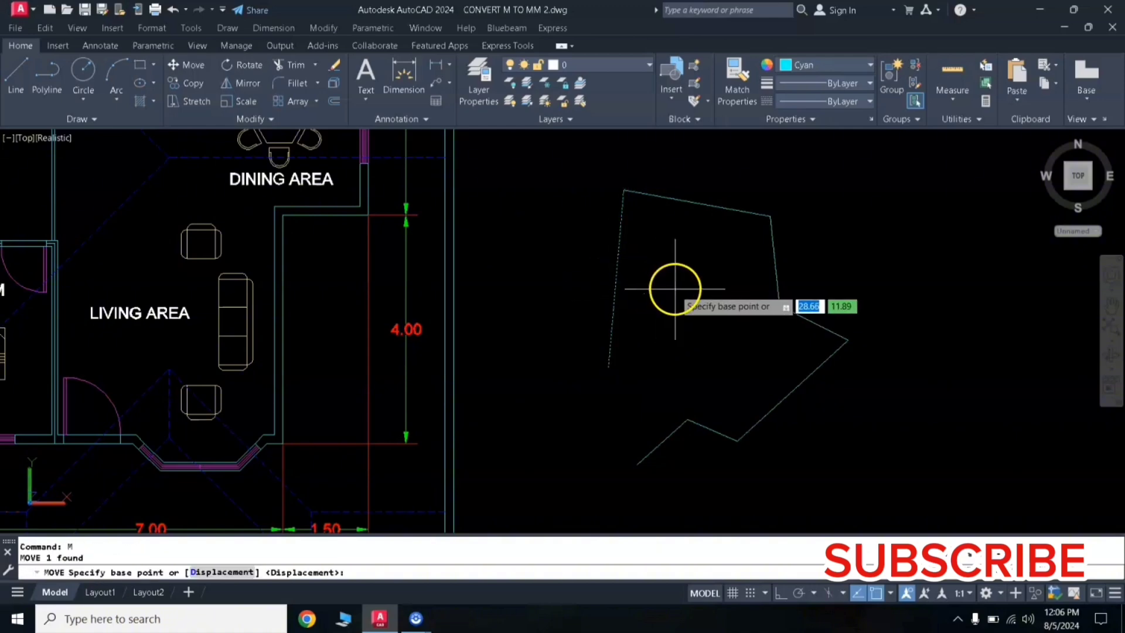
{"action": "left_click", "coordinate": [644, 286]}
{"action": "left_click", "coordinate": [606, 310]}
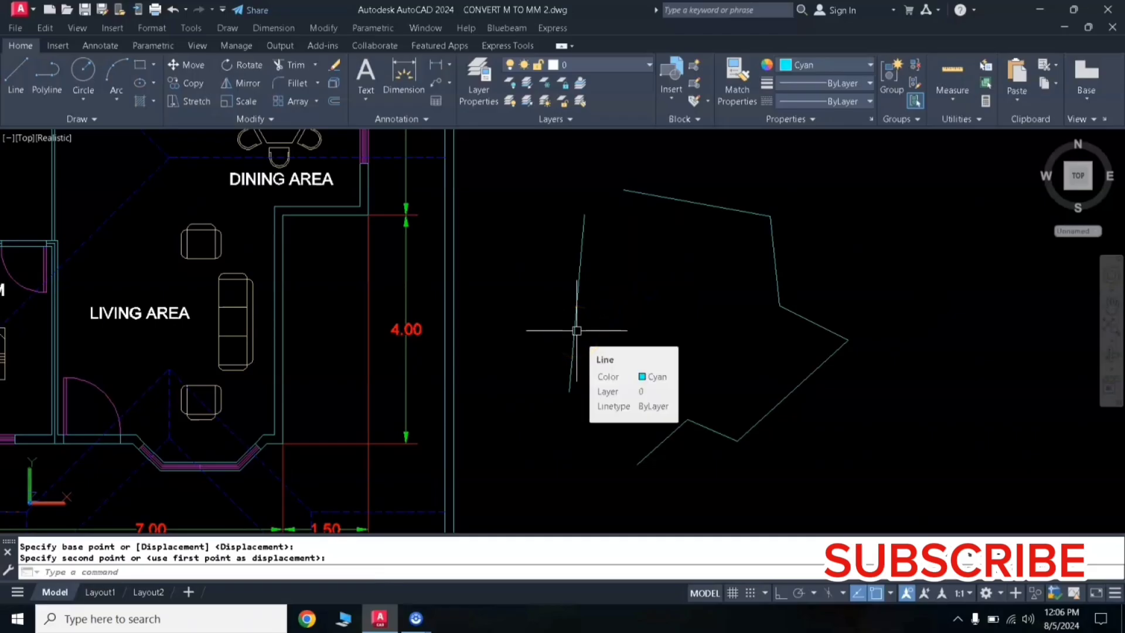
{"action": "type", "text": "u"}
{"action": "key", "text": "Return"}
Join the exploded line segments into a single polyline again, check how it selects, and clear the selection.
{"action": "left_click", "coordinate": [652, 310]}
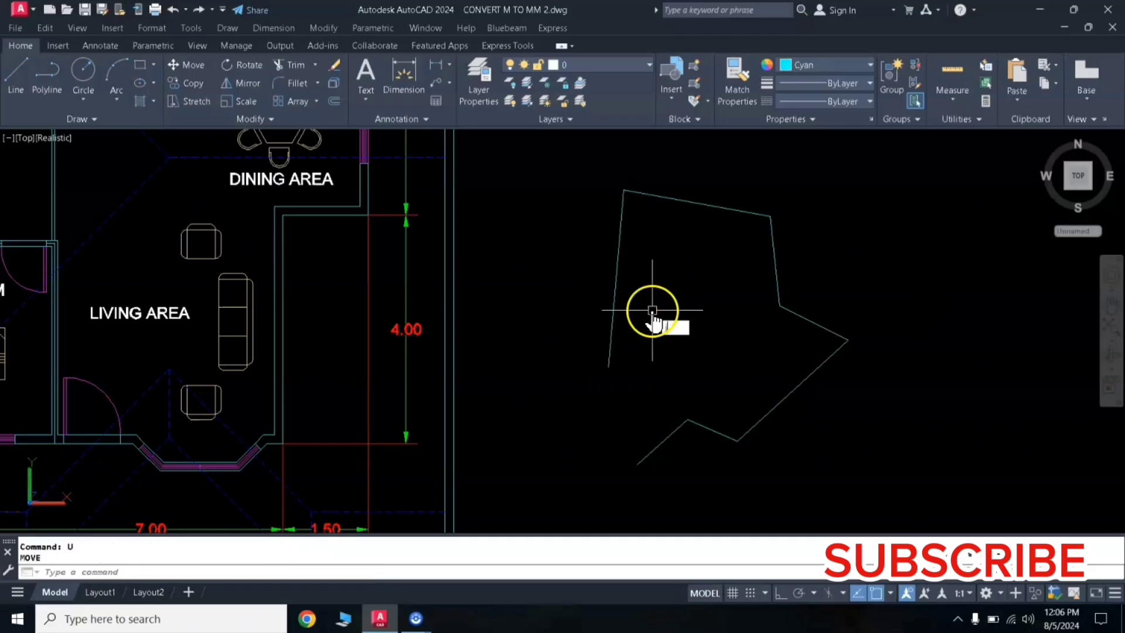
{"action": "type", "text": "j"}
{"action": "key", "text": "Return"}
{"action": "left_click", "coordinate": [544, 163]}
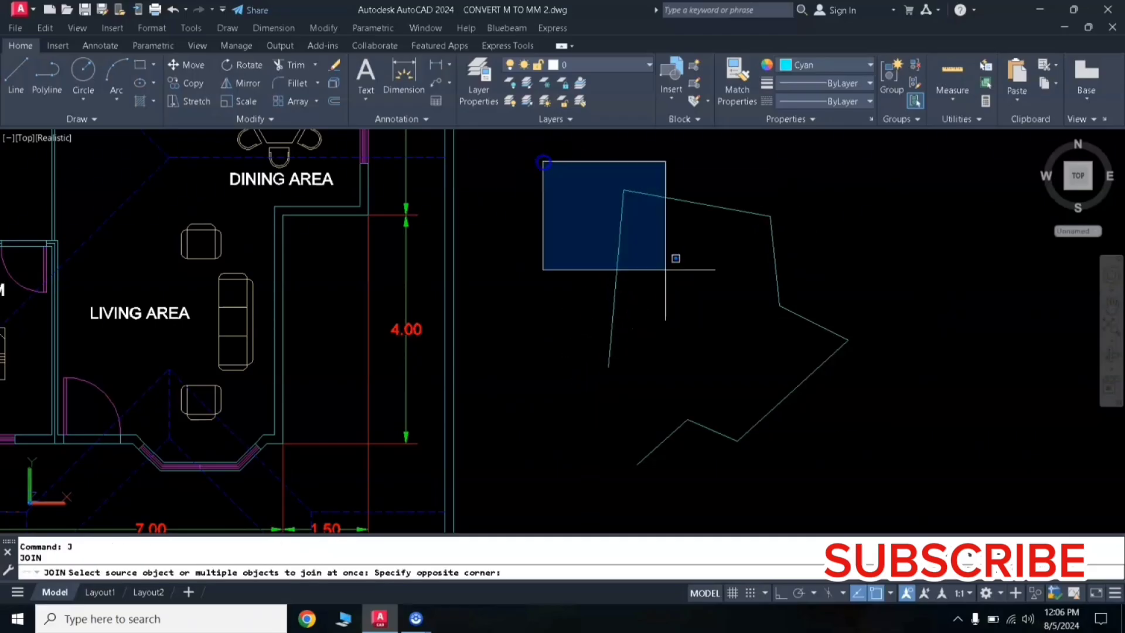
{"action": "left_click", "coordinate": [870, 472]}
{"action": "right_click", "coordinate": [774, 428]}
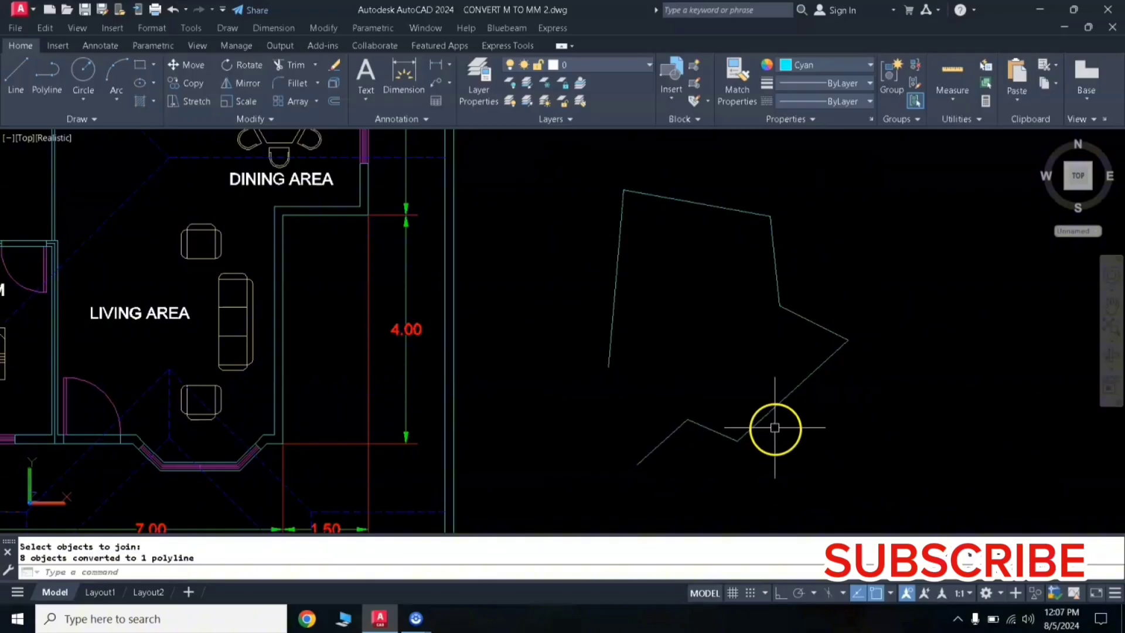
{"action": "left_click", "coordinate": [778, 403]}
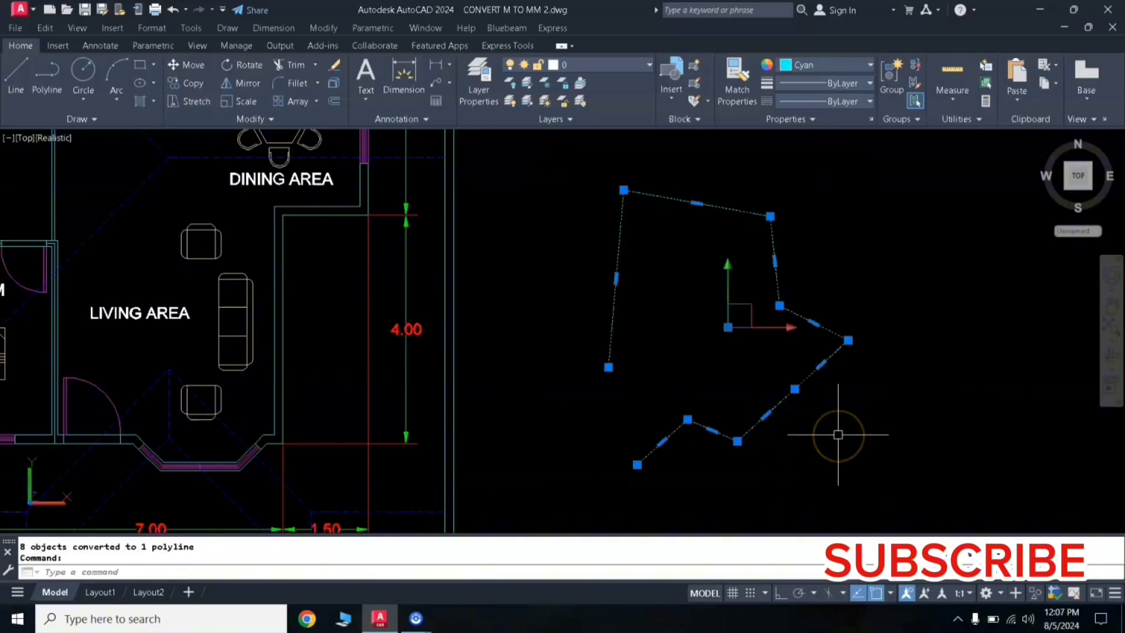
{"action": "key", "text": "Escape"}
Draw an open chain of four connected lines in the empty space right of the joined polyline.
{"action": "scroll", "coordinate": [834, 409], "scroll_direction": "down", "scroll_amount": 2}
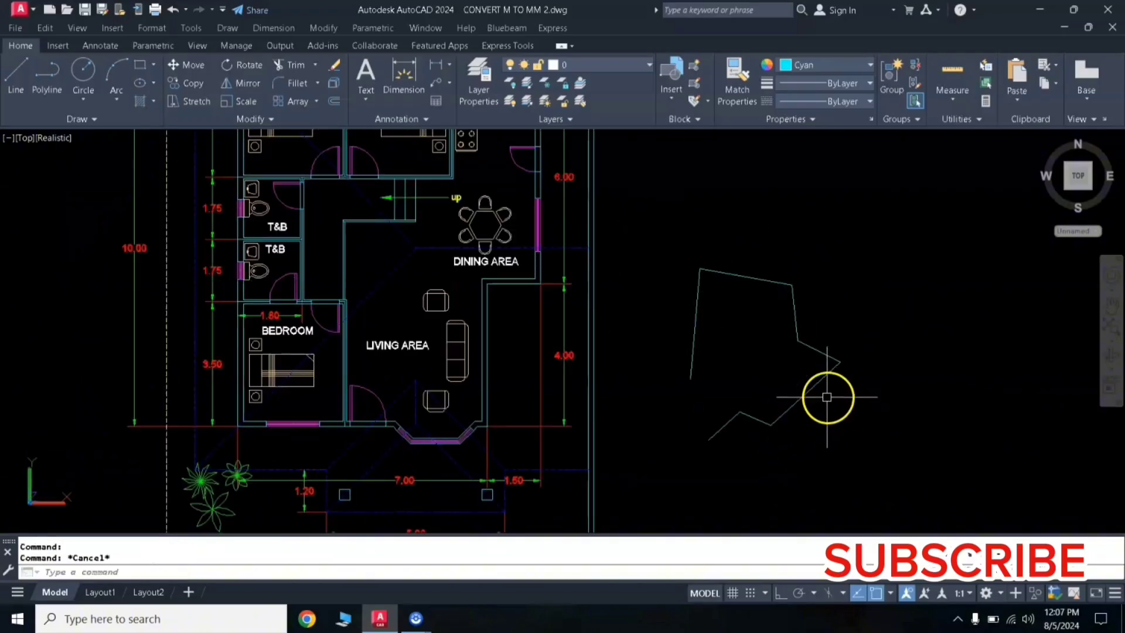
{"action": "middle_click_drag", "start_coordinate": [713, 337], "coordinate": [458, 304]}
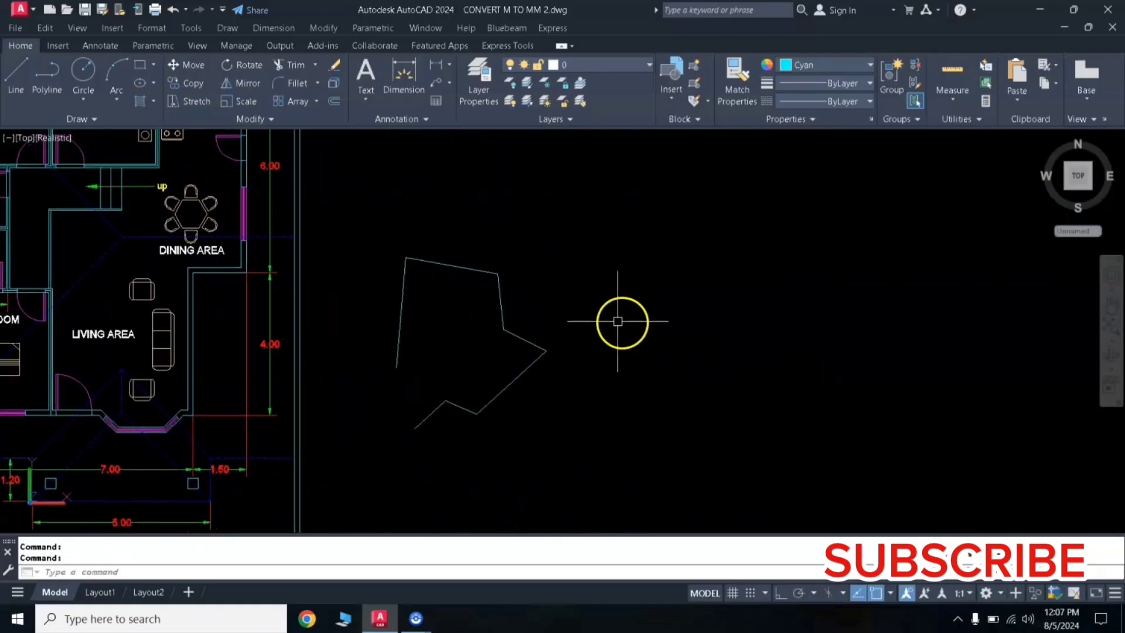
{"action": "scroll", "coordinate": [691, 299], "scroll_direction": "up", "scroll_amount": 2}
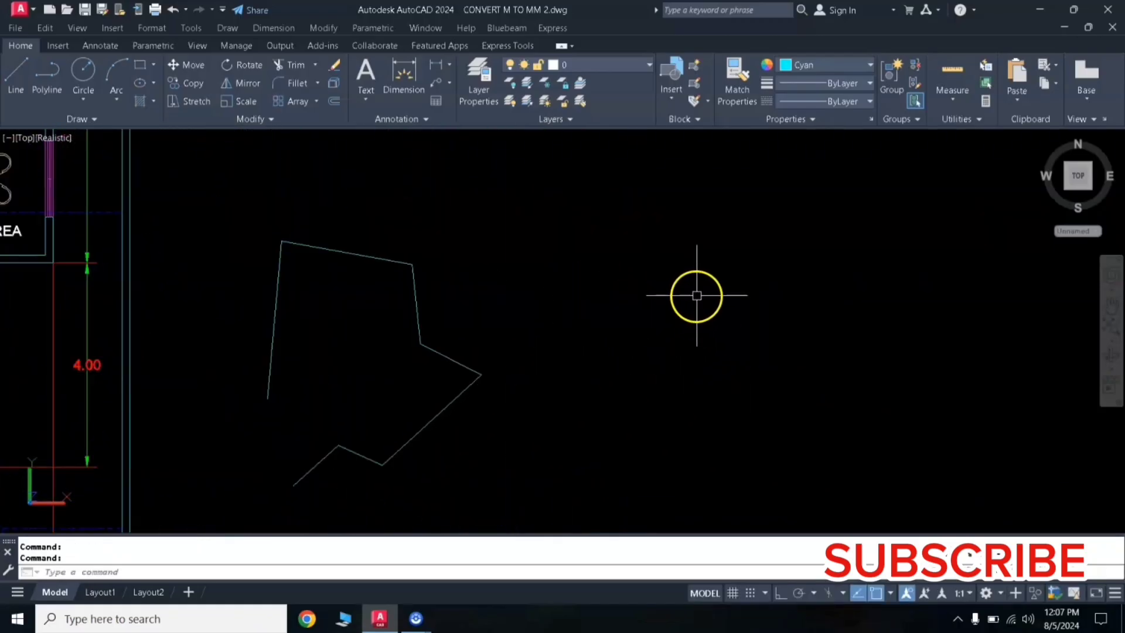
{"action": "middle_click_drag", "start_coordinate": [695, 296], "coordinate": [582, 289]}
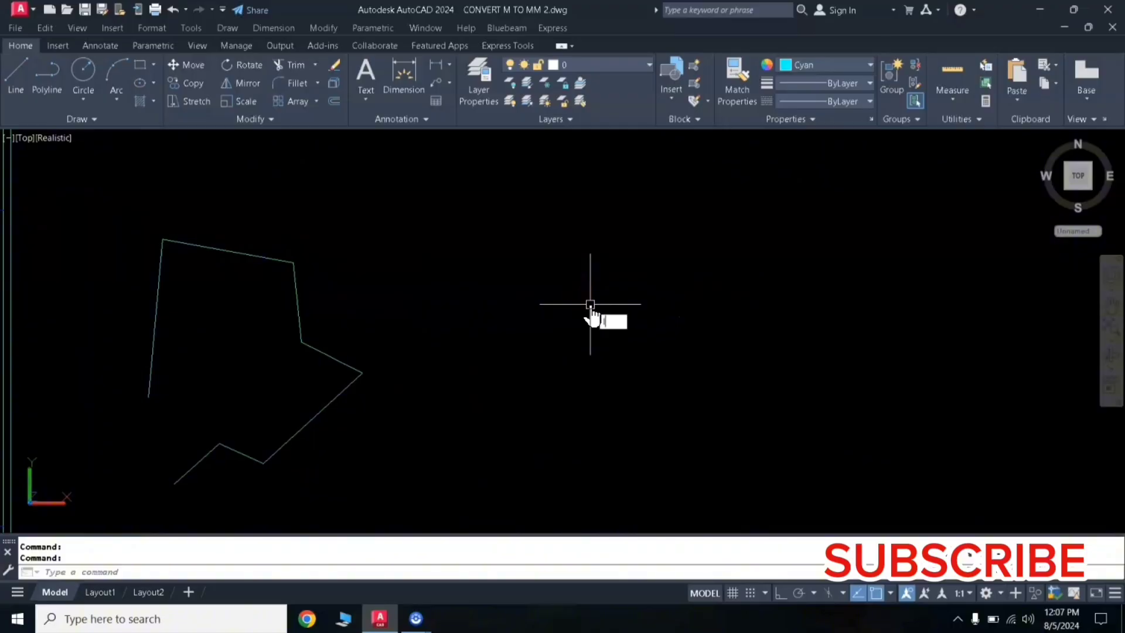
{"action": "key", "text": "l"}
{"action": "key", "text": "Return"}
{"action": "left_click", "coordinate": [462, 217]}
{"action": "left_click", "coordinate": [501, 420]}
{"action": "left_click", "coordinate": [623, 466]}
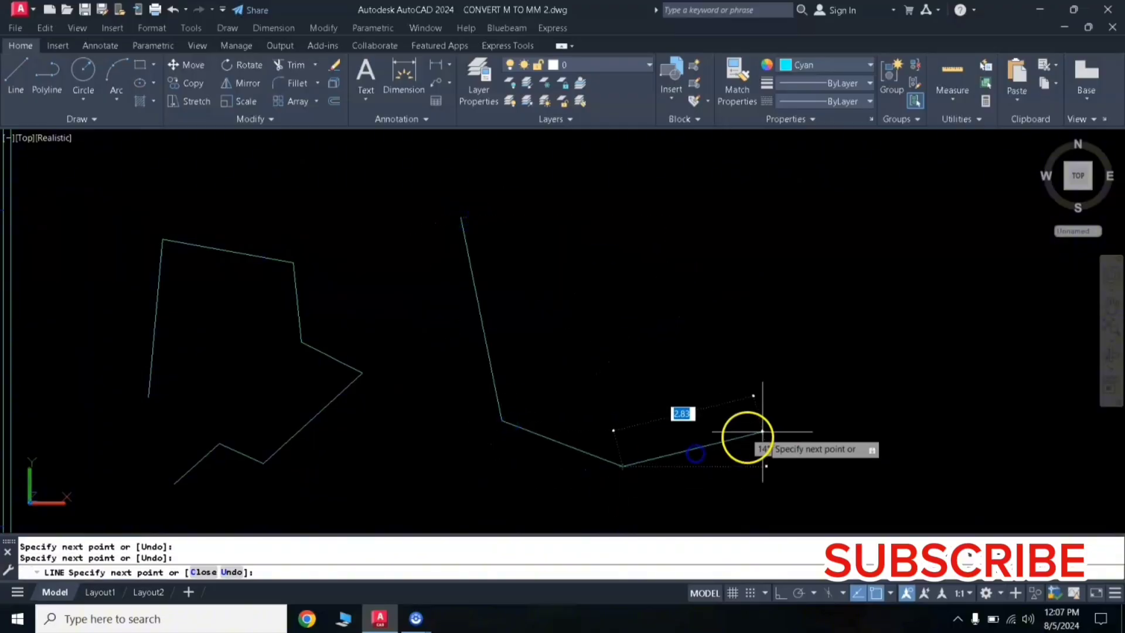
{"action": "left_click", "coordinate": [762, 432]}
{"action": "left_click", "coordinate": [769, 358]}
{"action": "key", "text": "Return"}
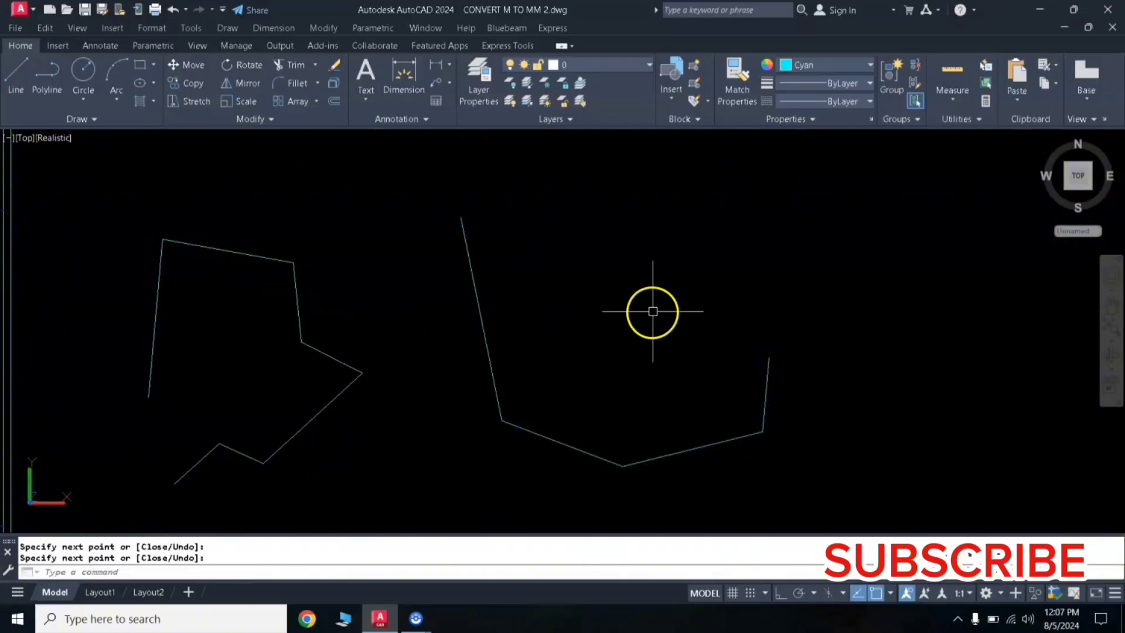
Draw a three-point arc from the upper end of the new chain's long left line, bulging upward and ending inside the open gap.
{"action": "key", "text": "a"}
{"action": "key", "text": "Return"}
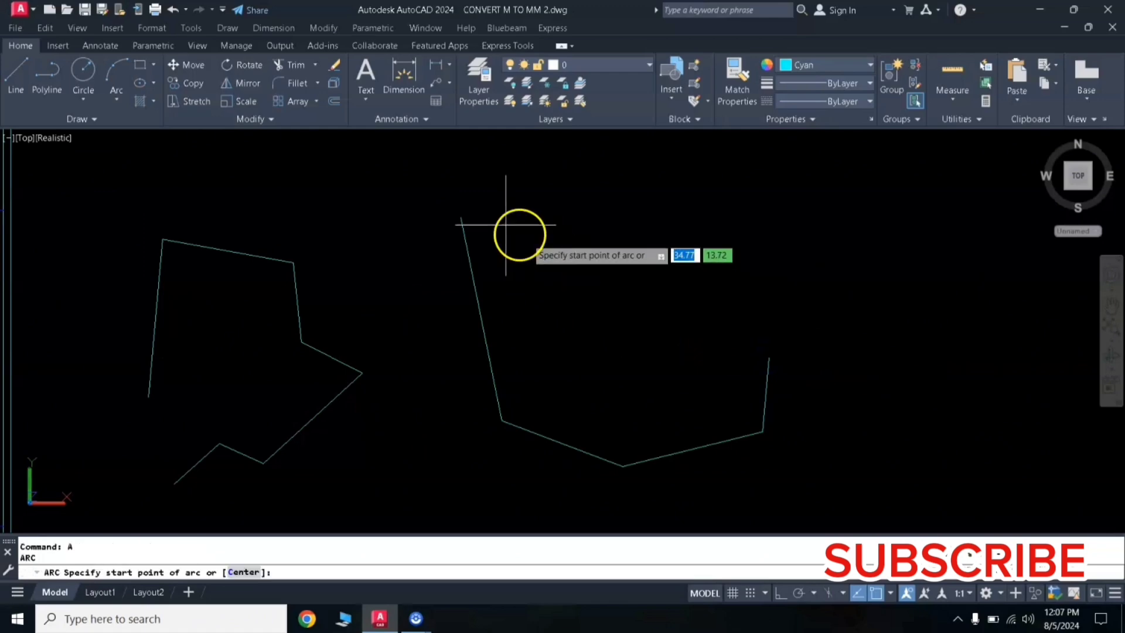
{"action": "left_click", "coordinate": [462, 217]}
{"action": "left_click", "coordinate": [562, 183]}
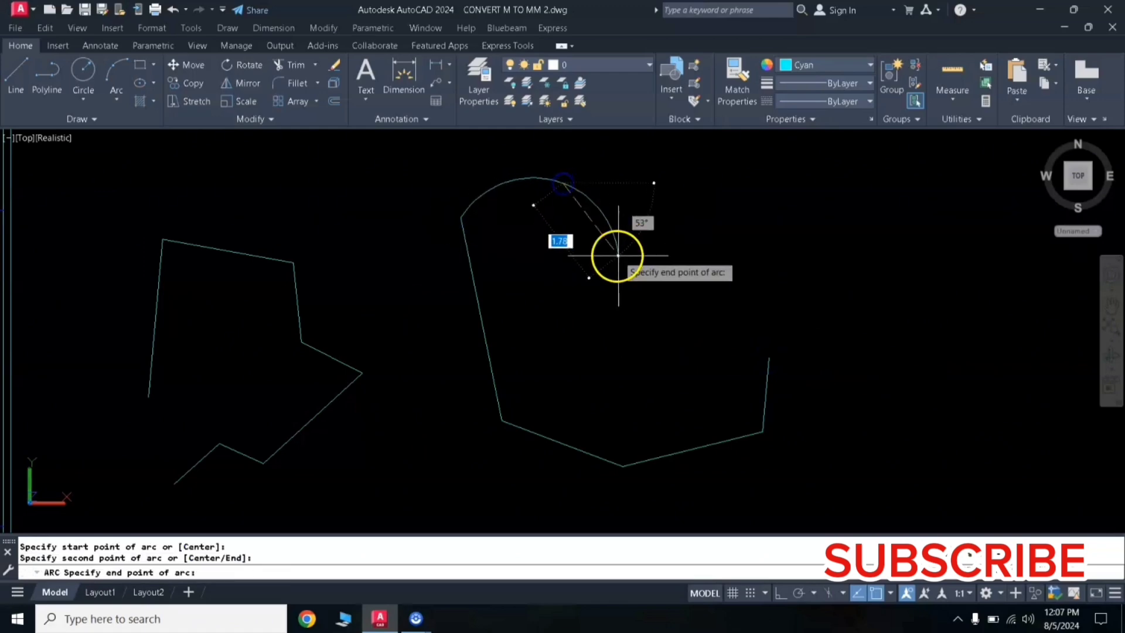
{"action": "left_click", "coordinate": [617, 252]}
Continue the arc with two tangent arcs, dipping through the gap and ending at the upper end of the short right-hand line.
{"action": "key", "text": "Return"}
{"action": "key", "text": "Return"}
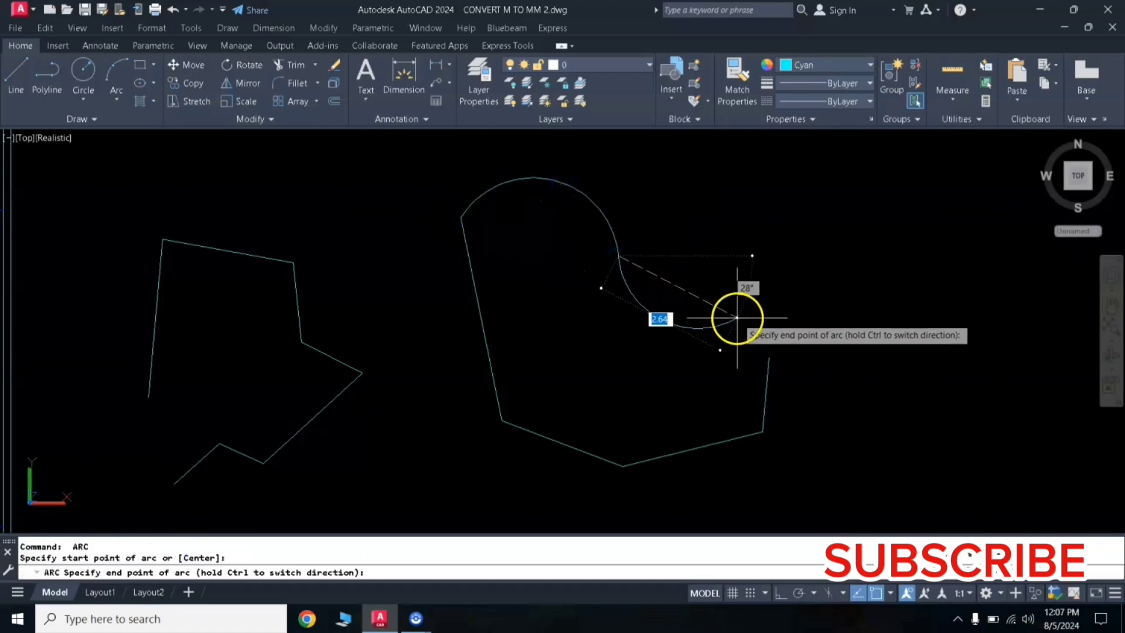
{"action": "left_click", "coordinate": [736, 318]}
{"action": "key", "text": "Return"}
{"action": "key", "text": "Return"}
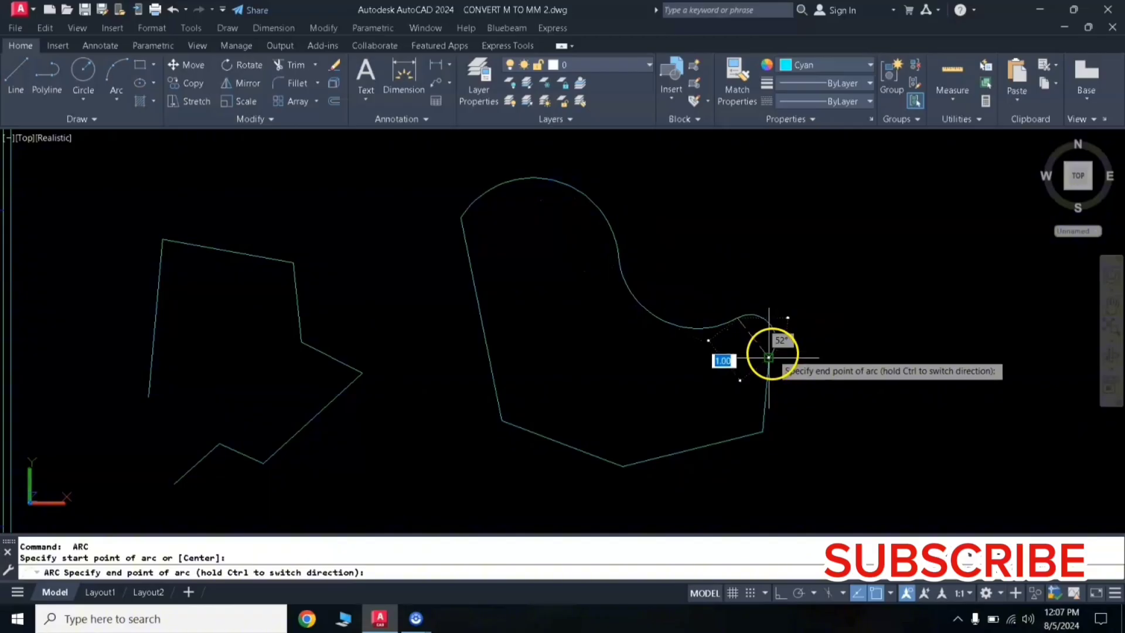
{"action": "left_click", "coordinate": [772, 351]}
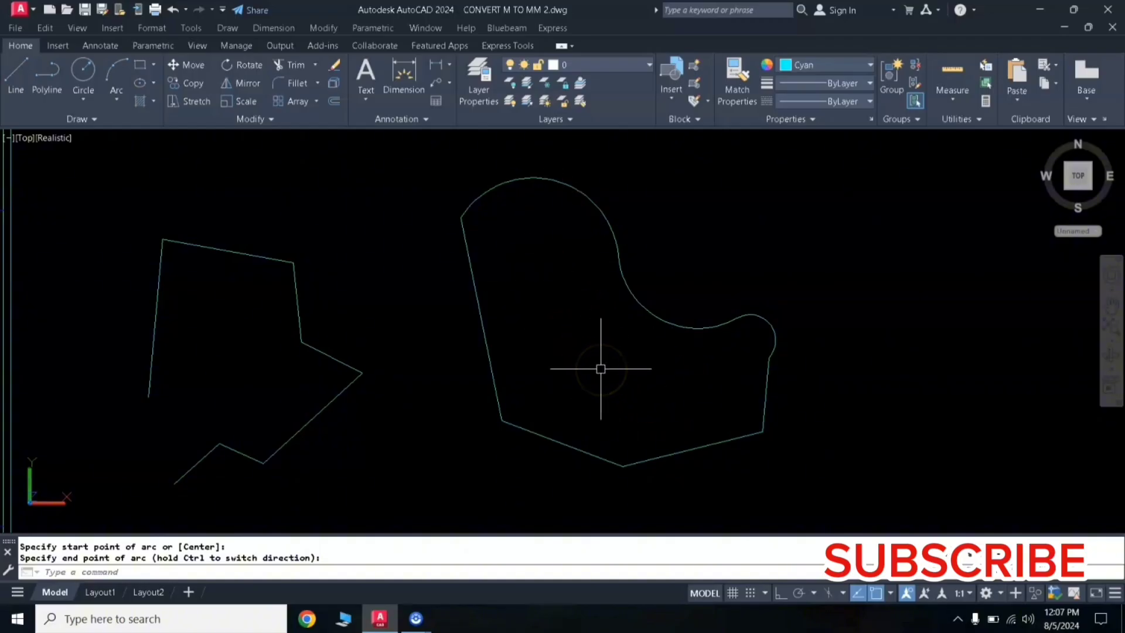
Create a polyline boundary of the closed line-and-arc shape with BOUNDARY, picking a point inside it.
{"action": "type", "text": "o"}
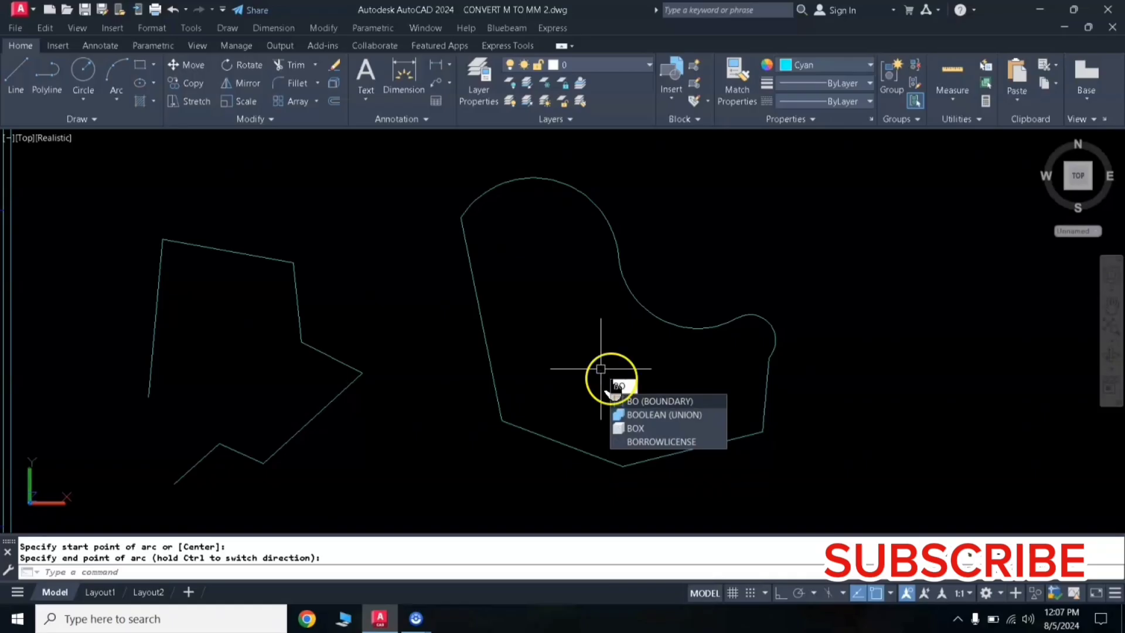
{"action": "left_click", "coordinate": [673, 401]}
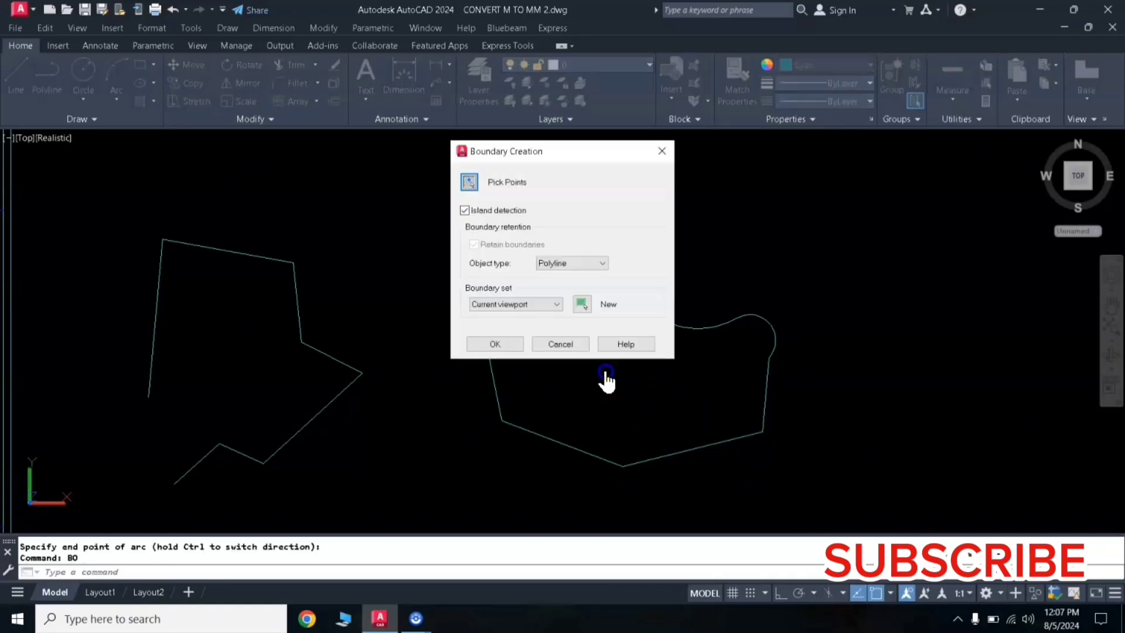
{"action": "left_click", "coordinate": [471, 186]}
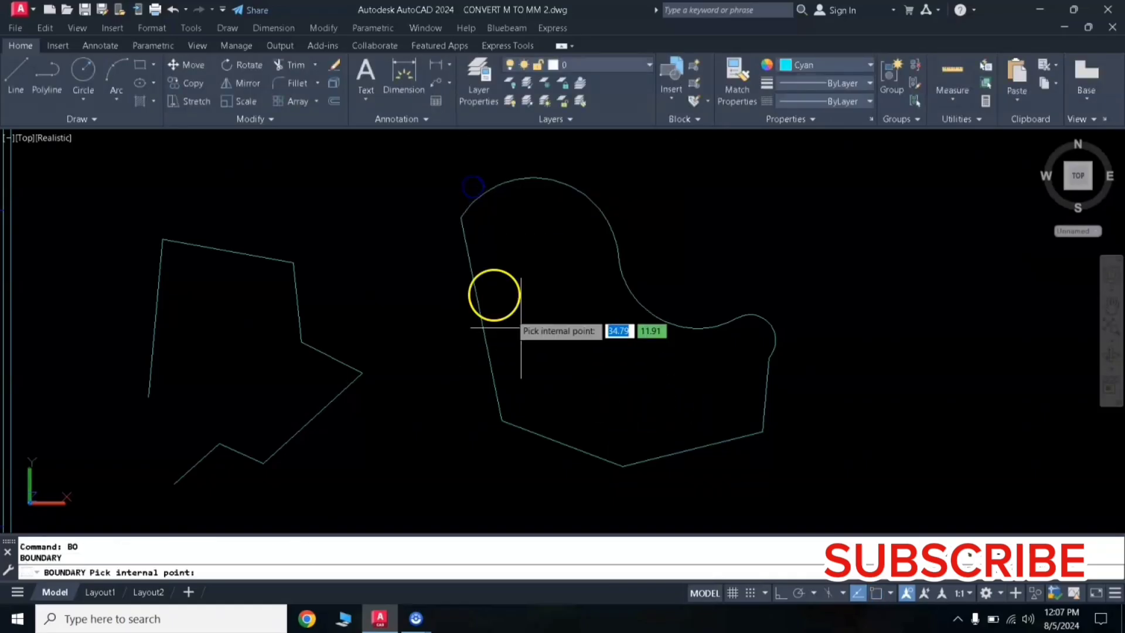
{"action": "left_click", "coordinate": [588, 331]}
{"action": "left_click", "coordinate": [649, 363]}
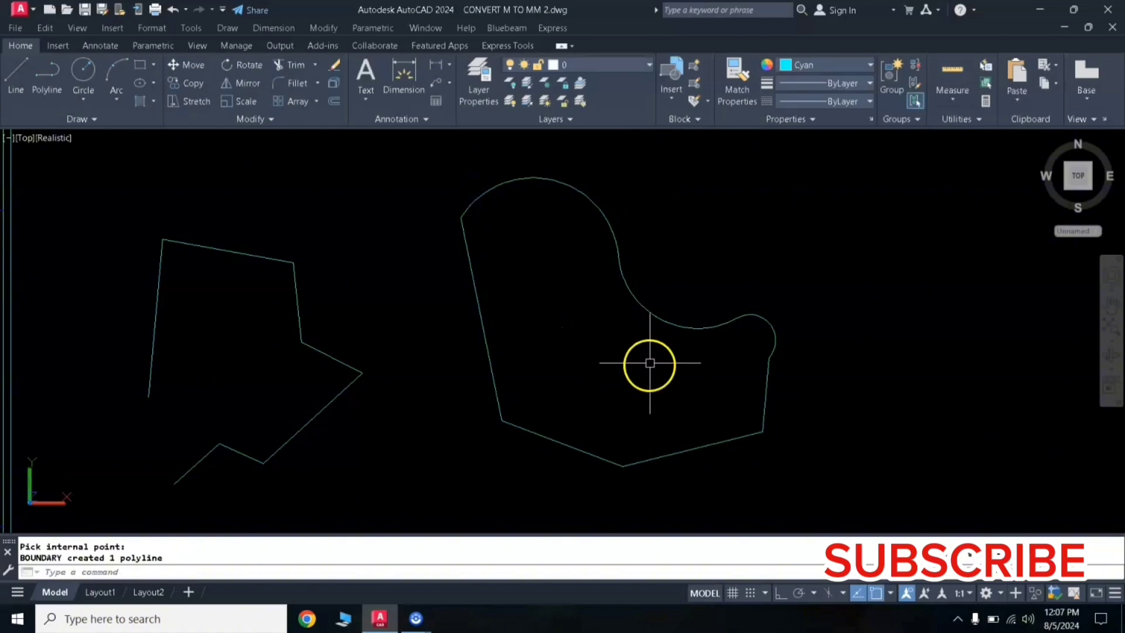
{"action": "key", "text": "Escape"}
{"action": "key", "text": "Escape"}
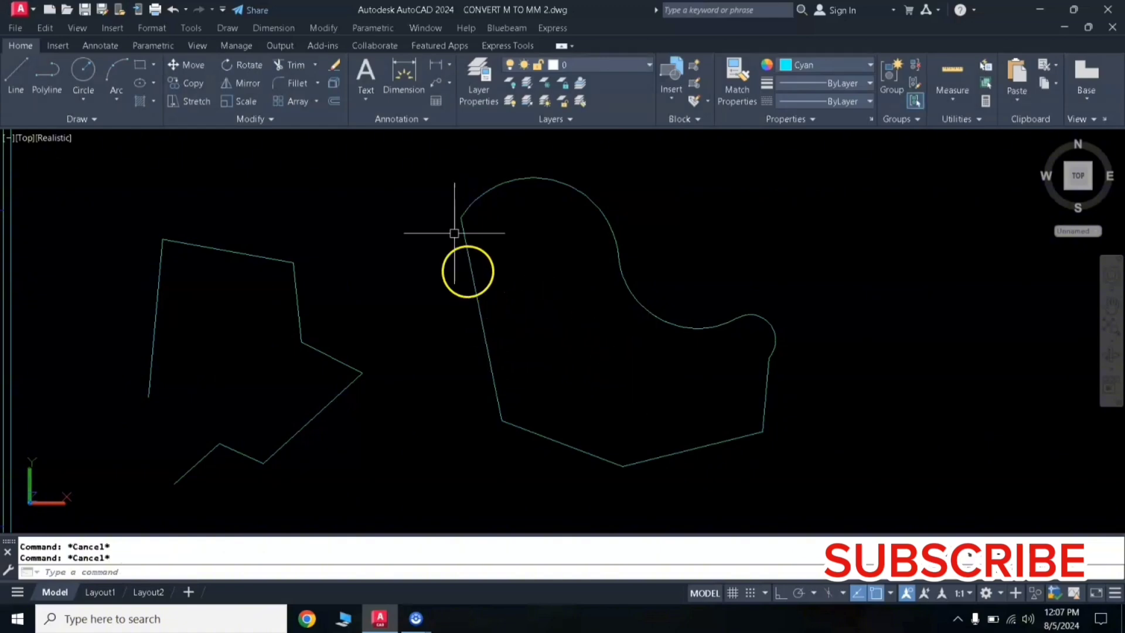
Check how the shape's upper arc and the new boundary polyline select, and clear the selection.
{"action": "left_click", "coordinate": [421, 159]}
{"action": "left_click", "coordinate": [838, 381]}
{"action": "left_click", "coordinate": [655, 194]}
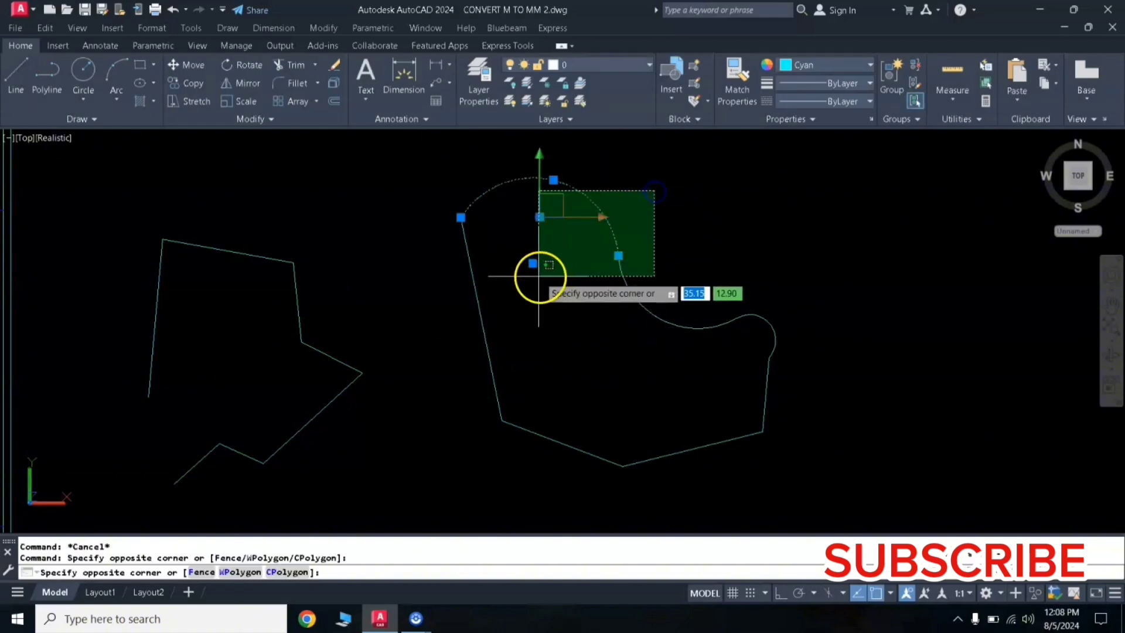
{"action": "left_click", "coordinate": [542, 276]}
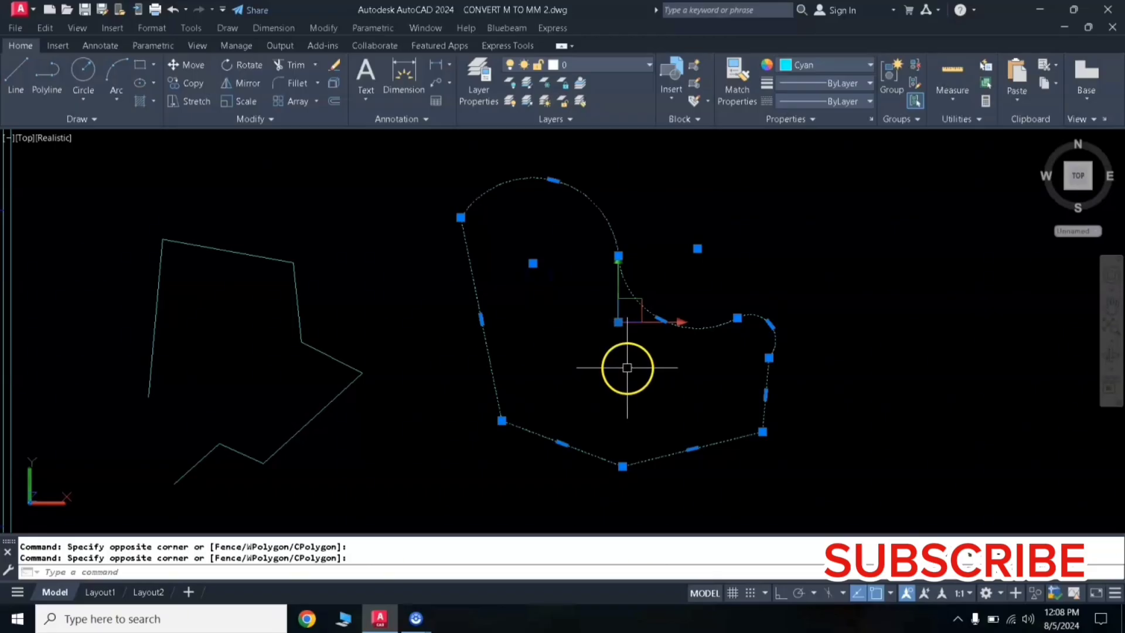
{"action": "key", "text": "Escape"}
{"action": "key", "text": "Escape"}
{"action": "left_click", "coordinate": [666, 239]}
{"action": "left_click", "coordinate": [614, 307]}
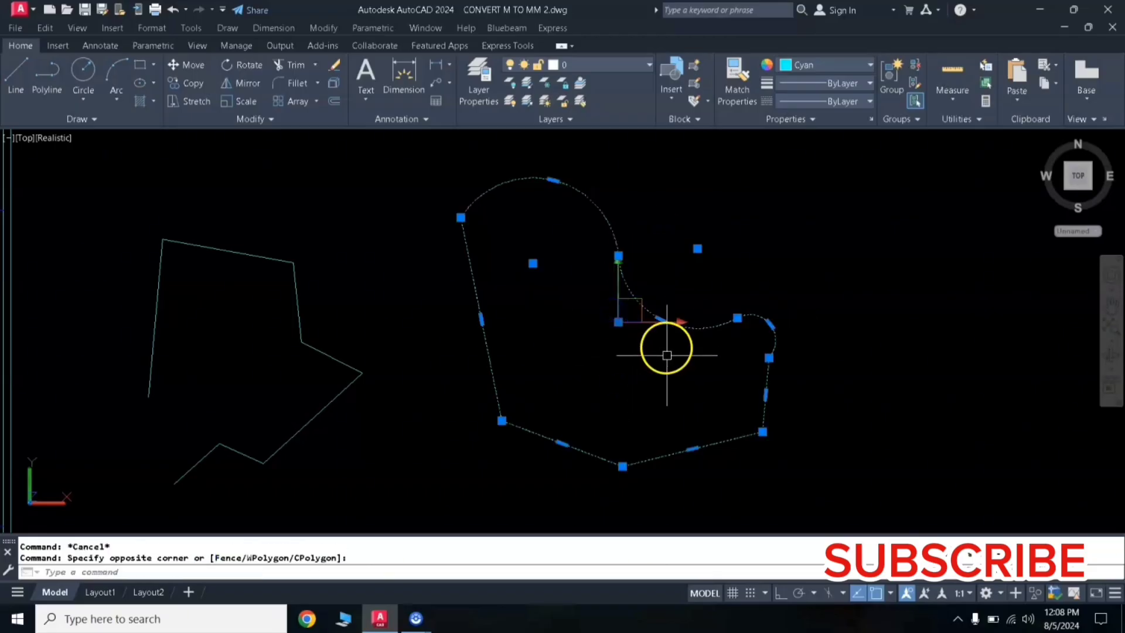
{"action": "key", "text": "Escape"}
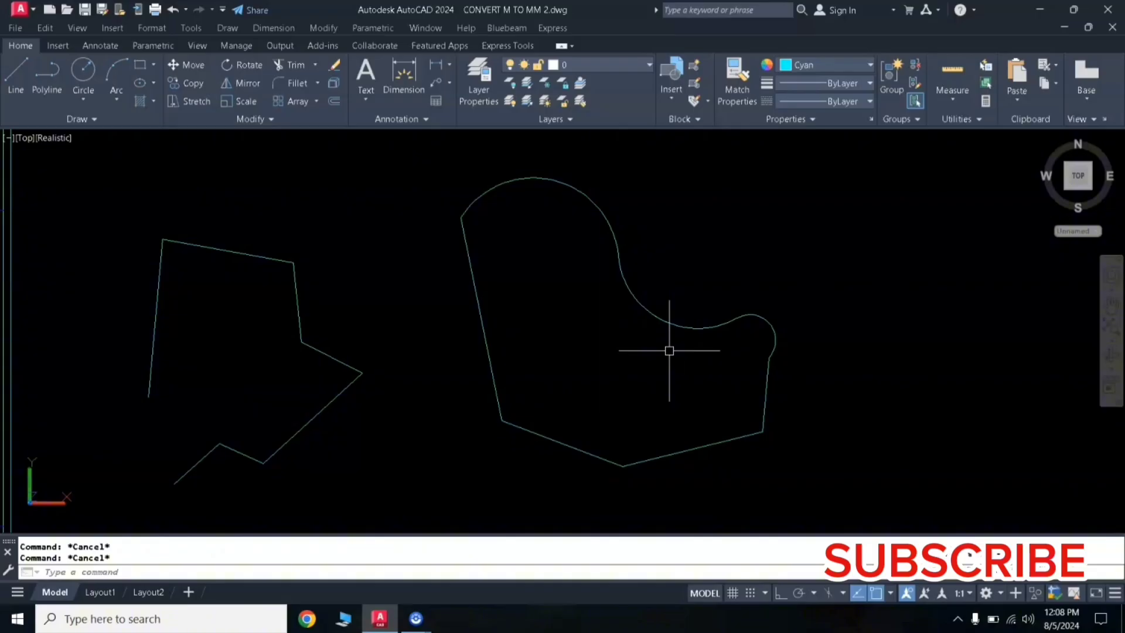
List the boundary polyline's properties with LIST, examine its area and perimeter, and close the text window.
{"action": "type", "text": "ist"}
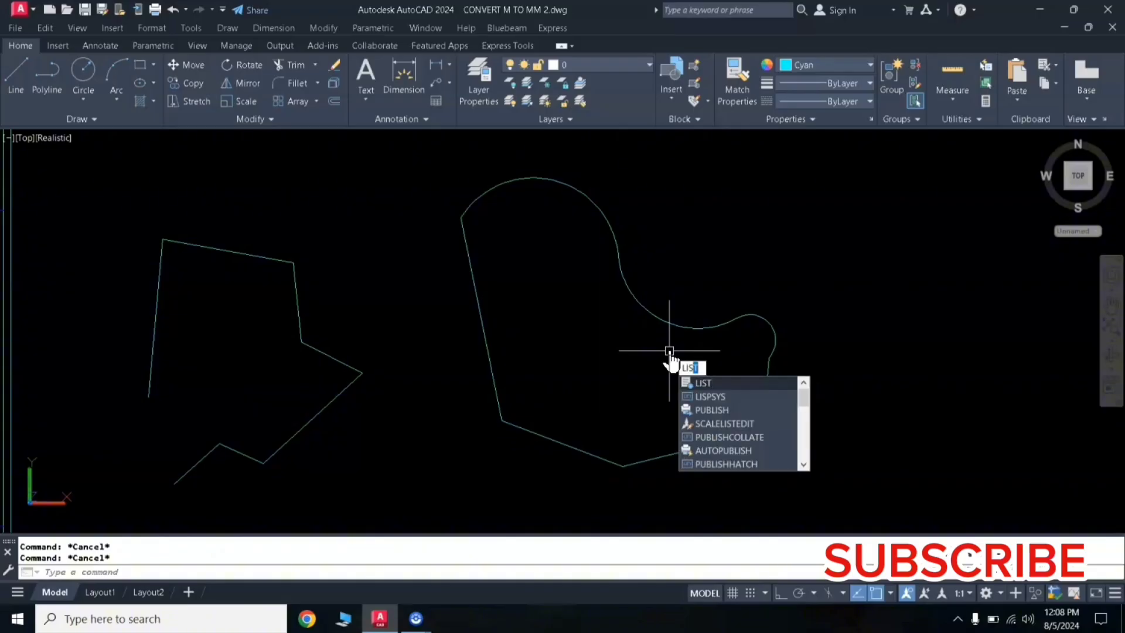
{"action": "key", "text": "Return"}
{"action": "left_click", "coordinate": [679, 283]}
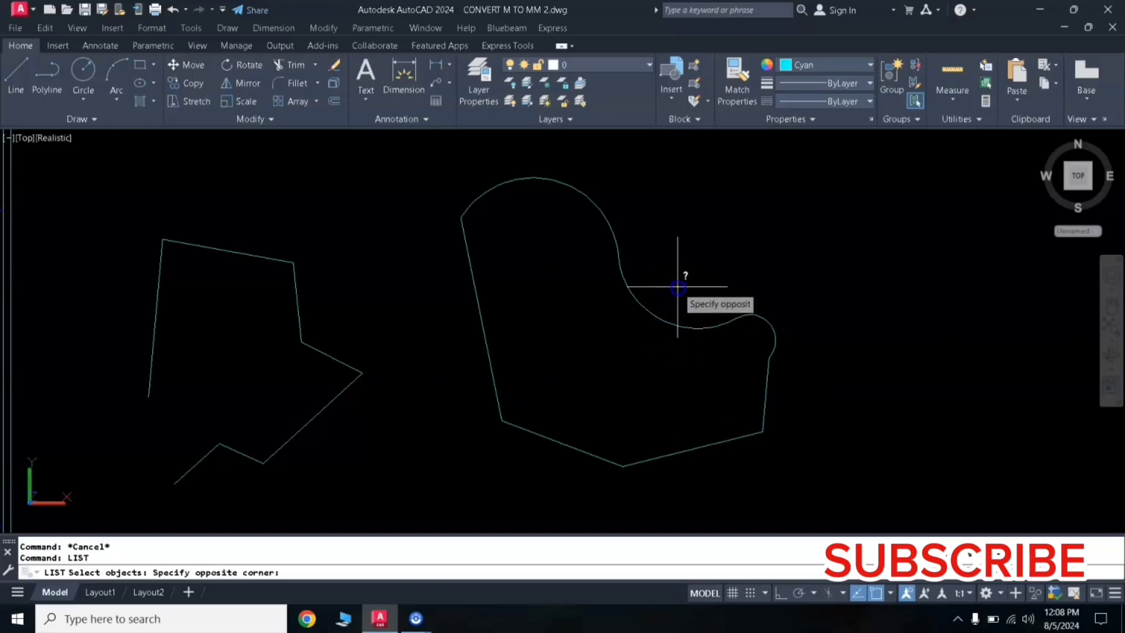
{"action": "left_click", "coordinate": [649, 322]}
{"action": "key", "text": "Return"}
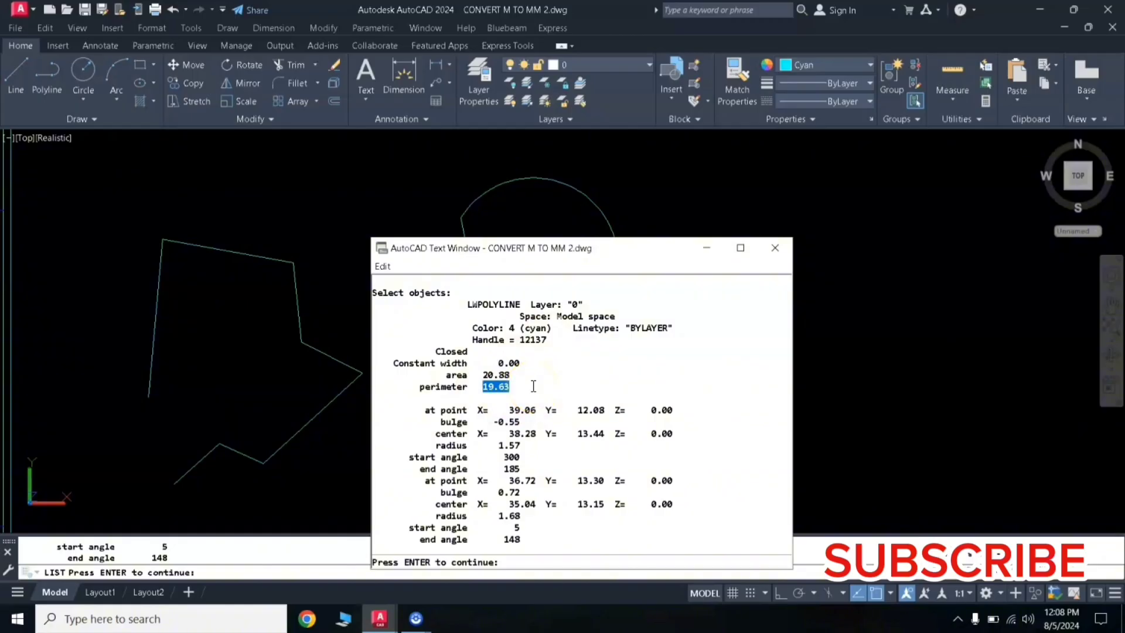
{"action": "key", "text": "Escape"}
{"action": "key", "text": "Escape"}
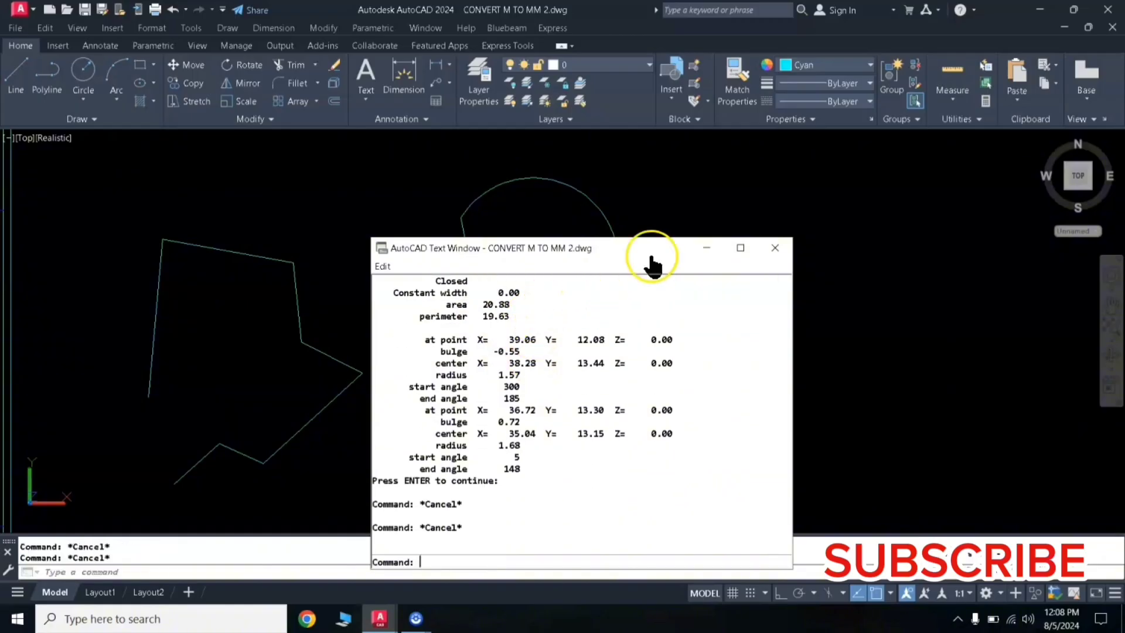
{"action": "left_click", "coordinate": [776, 249]}
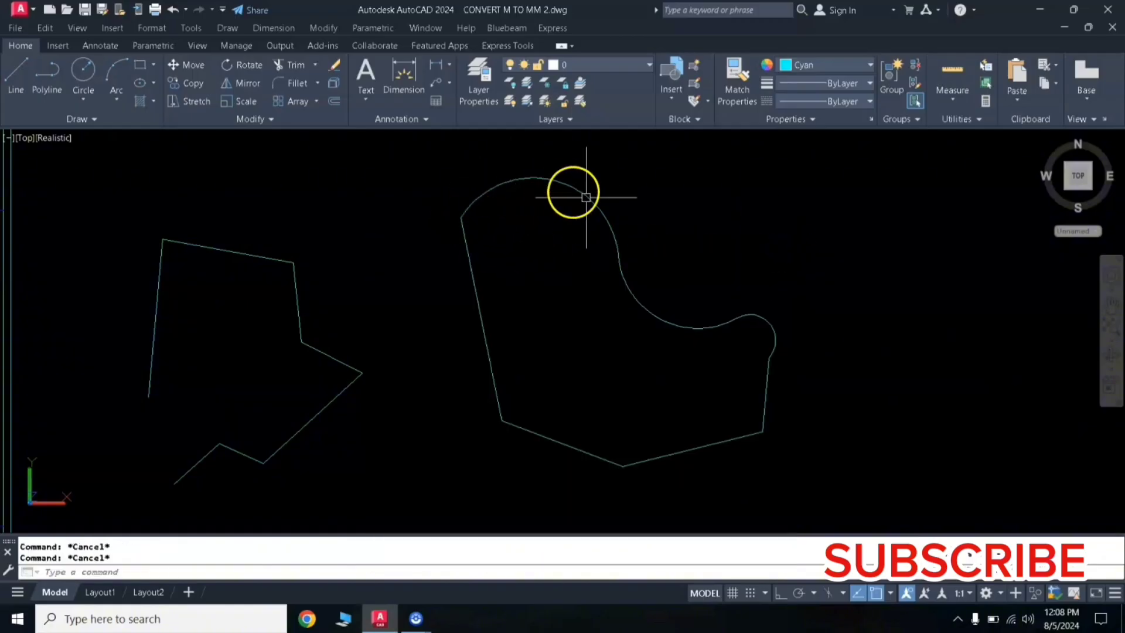